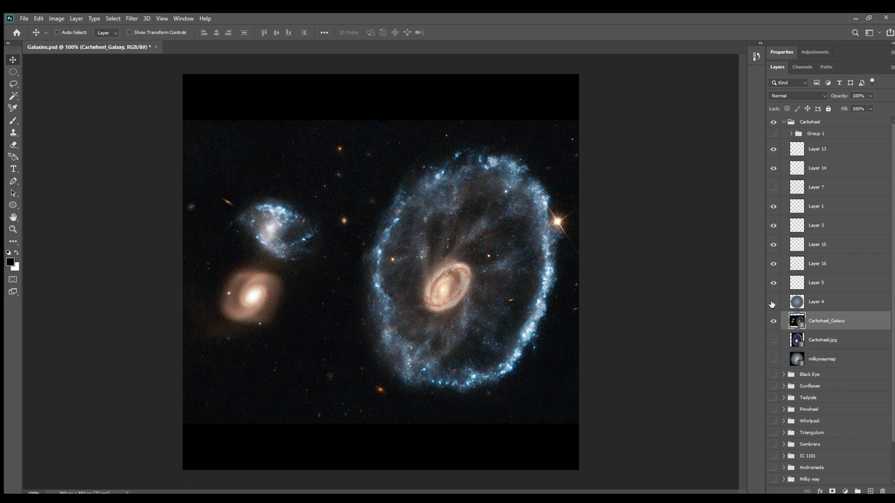
Show Layer 4 and add a Hue/Saturation adjustment masked to its disc, raising the saturation to about +26
click(796, 304)
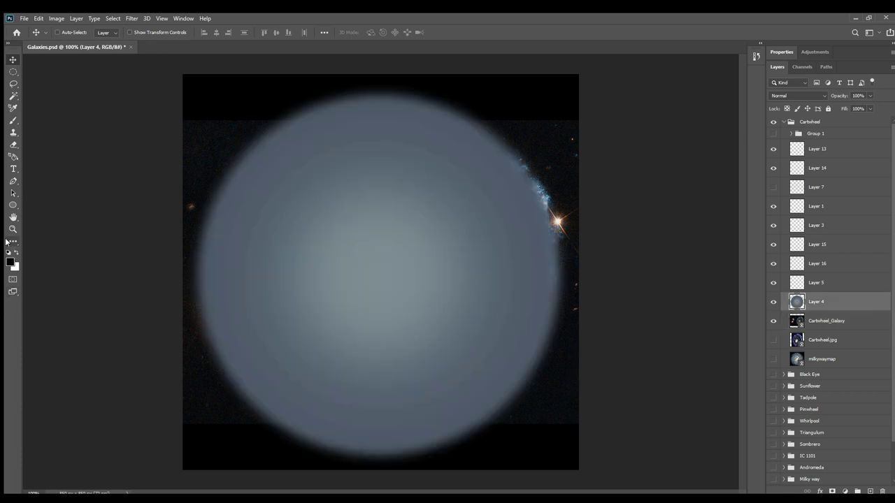
key(i)
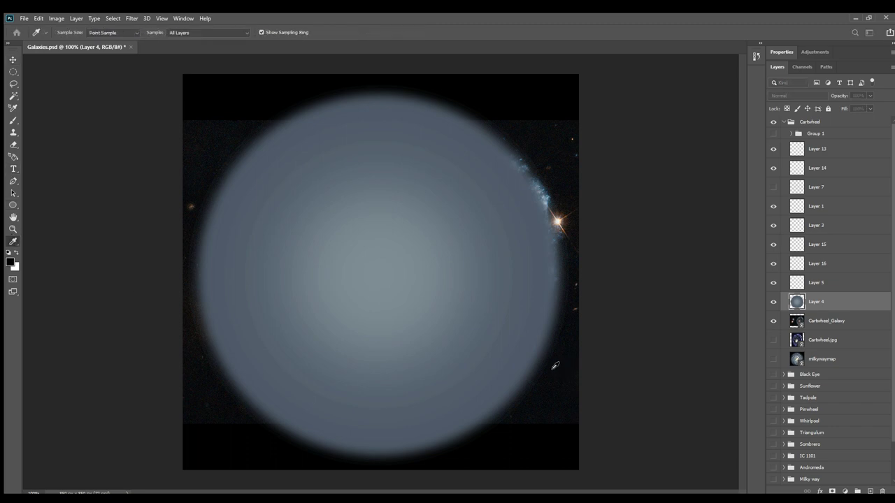
click(819, 215)
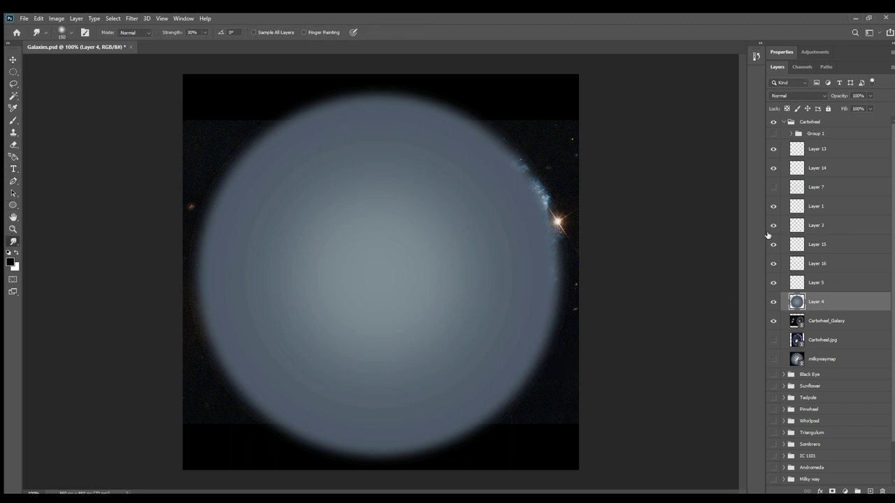
ctrl+click(798, 302)
click(845, 491)
click(846, 385)
drag(825, 135, 820, 137)
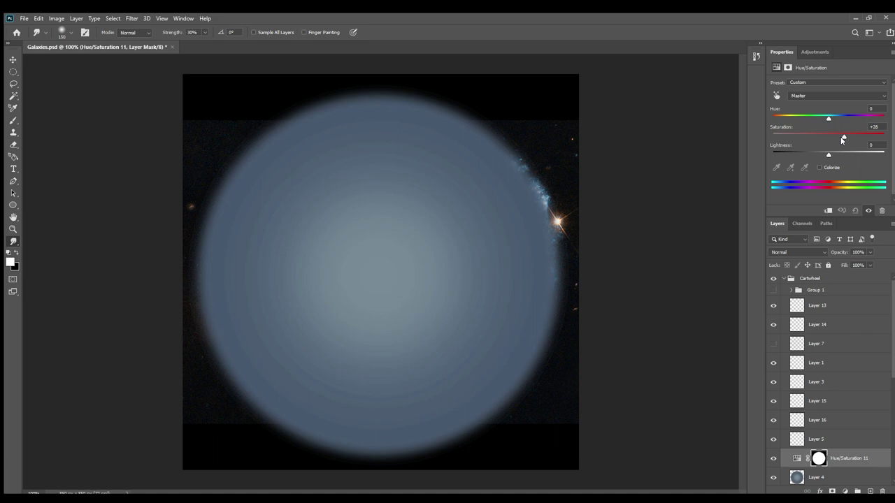
drag(842, 137, 841, 137)
Merge the Hue/Saturation adjustment with Layer 4 and lower the merged disc's opacity to 65%
shift+click(829, 478)
key(ctrl+e)
double_click(778, 54)
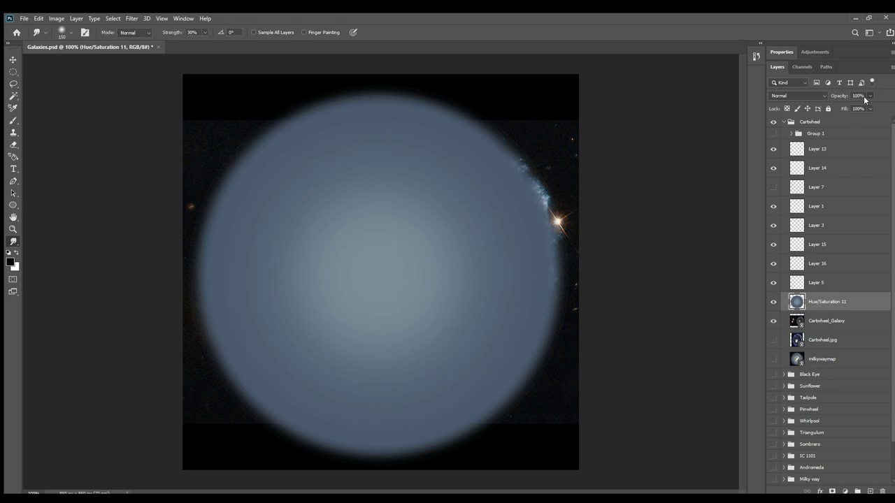
drag(853, 102, 852, 100)
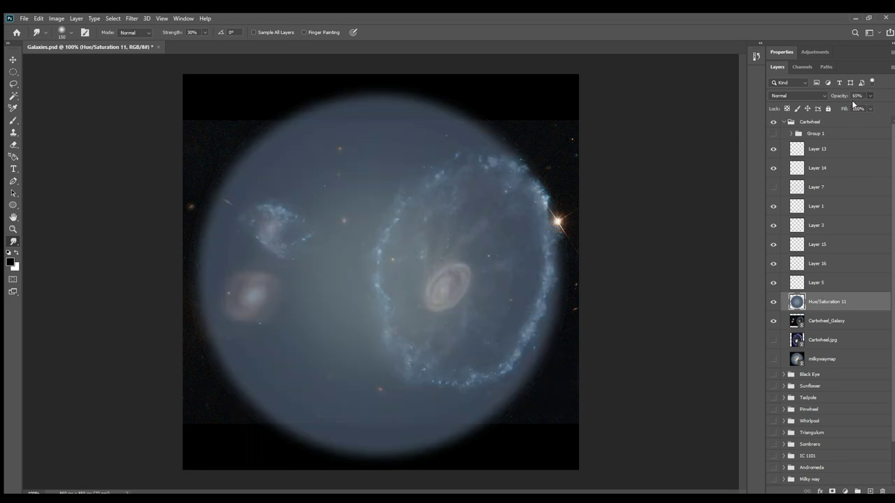
Hide the disc layer and, with Layer 5 active, sample a pale blue from the reference galaxy for the Brush
click(773, 301)
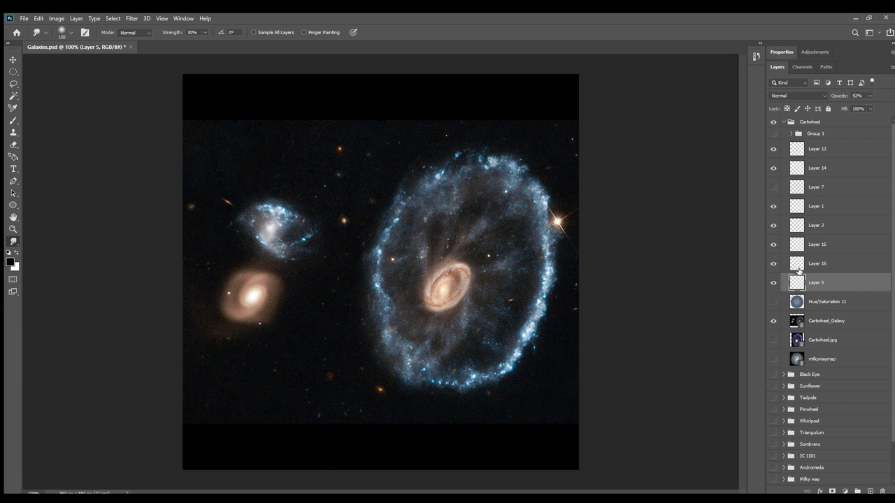
click(13, 120)
key(i)
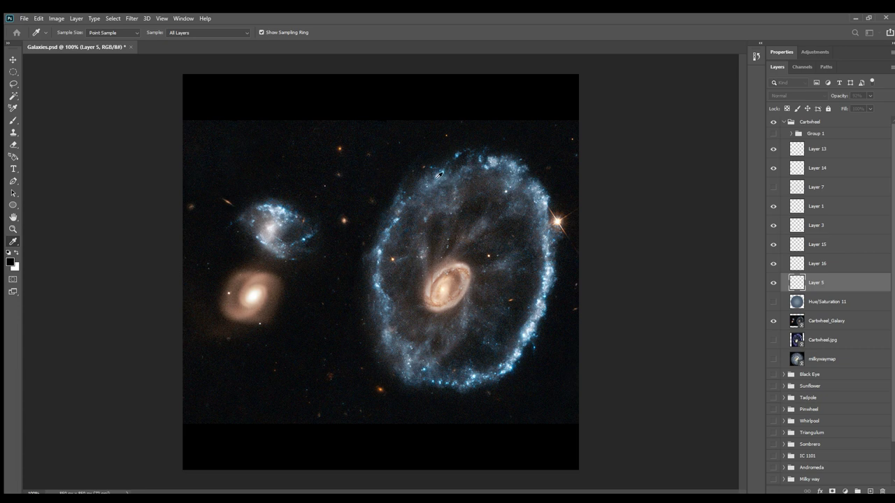
key(b)
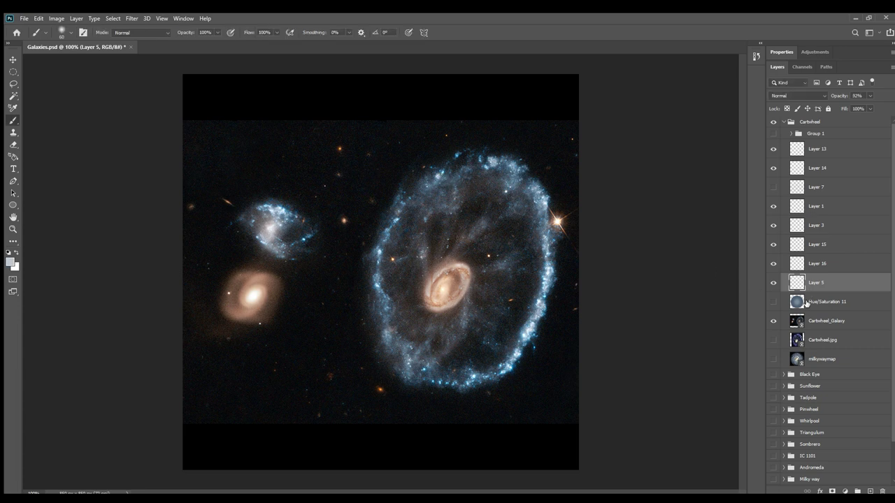
Show the disc again and paint a pale blue ring around its rim on Layer 5, repainting the lower part
click(772, 302)
mouse_move(301, 119)
mouse_down()
mouse_move(282, 133)
mouse_move(360, 109)
mouse_move(463, 124)
mouse_move(506, 145)
mouse_move(530, 178)
mouse_move(556, 246)
mouse_up()
mouse_move(562, 264)
mouse_down()
mouse_move(547, 363)
mouse_move(513, 405)
mouse_move(442, 456)
mouse_move(384, 461)
mouse_up()
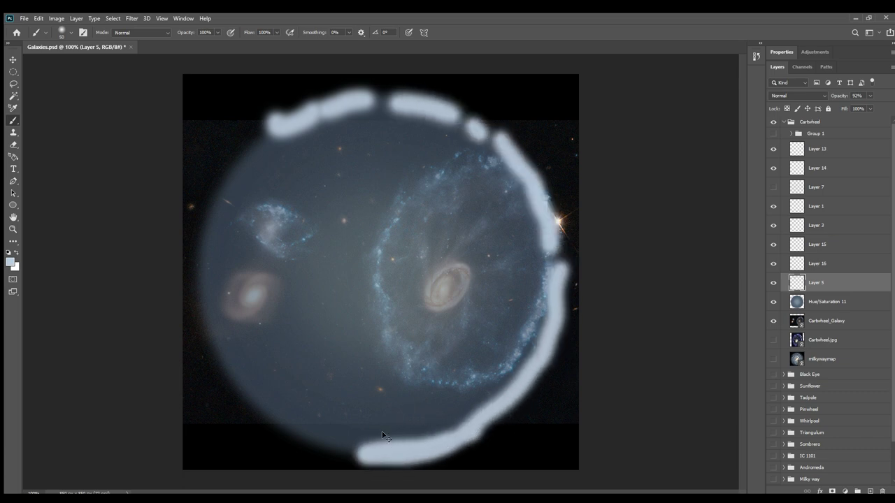
key(ctrl+z)
mouse_move(384, 462)
mouse_down()
mouse_move(455, 433)
mouse_move(384, 455)
mouse_move(478, 437)
mouse_up()
key(ctrl+z)
click(352, 448)
mouse_move(356, 458)
mouse_down()
mouse_move(301, 434)
mouse_move(249, 387)
mouse_move(228, 361)
mouse_move(217, 314)
mouse_move(214, 266)
mouse_move(228, 217)
mouse_move(267, 124)
mouse_up()
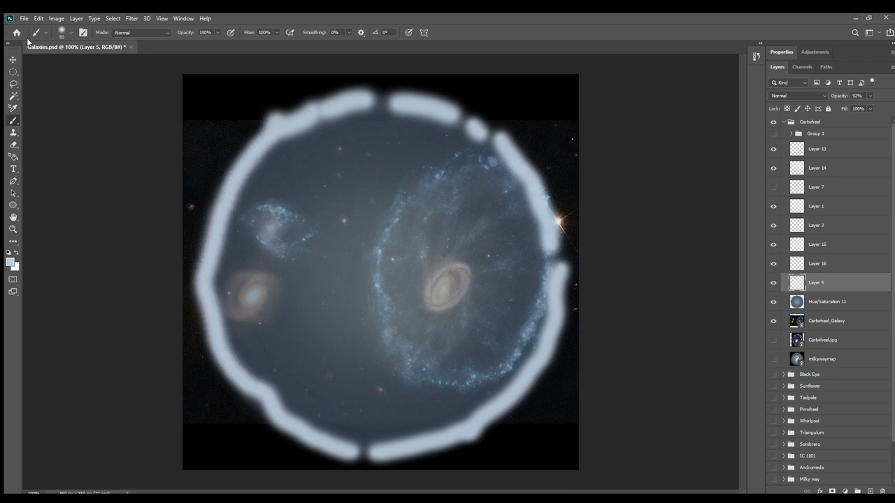
Select the painted ring and disc layers together and nudge them slightly upward
click(12, 59)
shift+click(821, 307)
drag(459, 234, 459, 233)
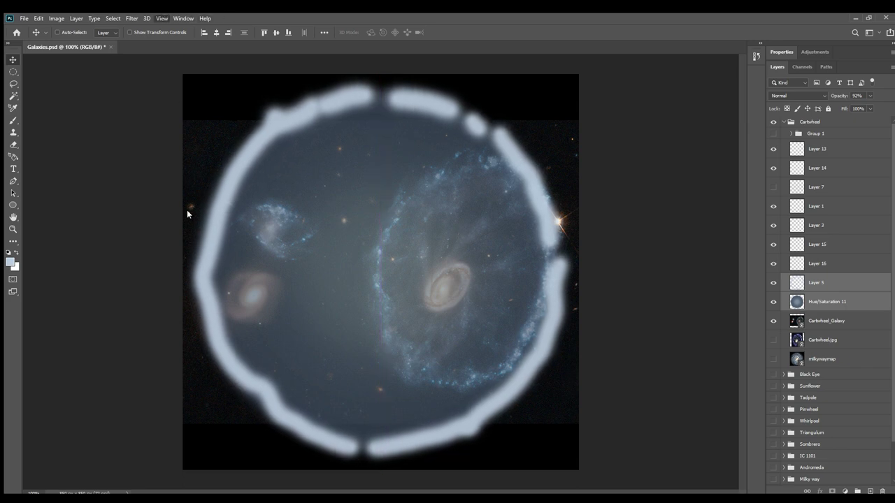
drag(447, 273, 446, 274)
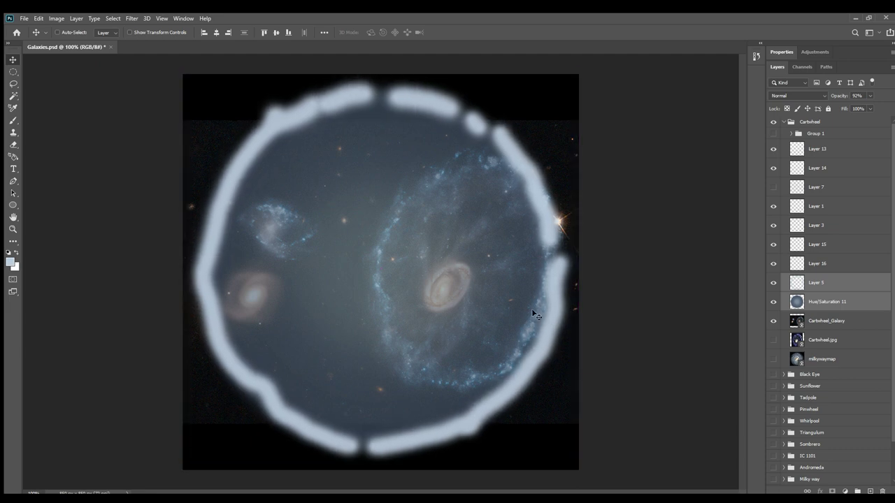
Adjust the positions of the Layer 5 ring and the disc layer separately, using Free Transform on each
click(855, 286)
drag(539, 227, 460, 253)
key(ctrl+t)
click(465, 32)
click(832, 303)
key(ctrl+t)
click(465, 33)
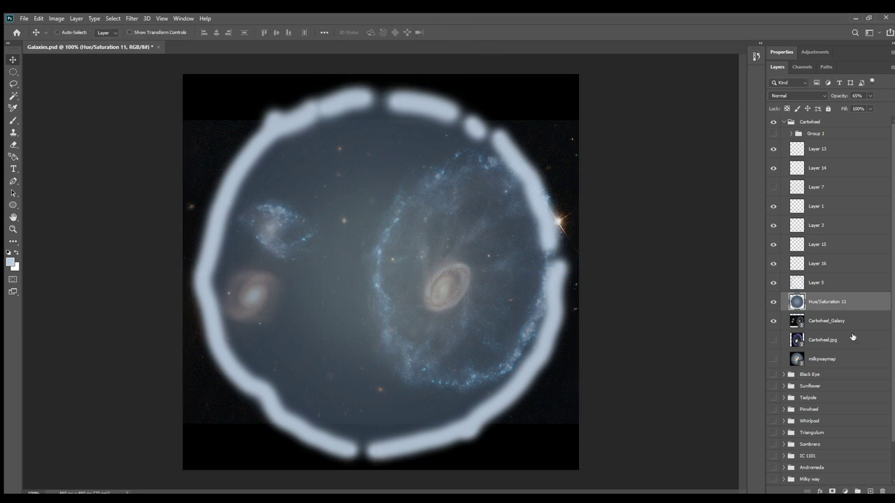
Hide the disc and recolour the Layer 5 ring with a deeper blue sampled from the reference galaxy
click(819, 284)
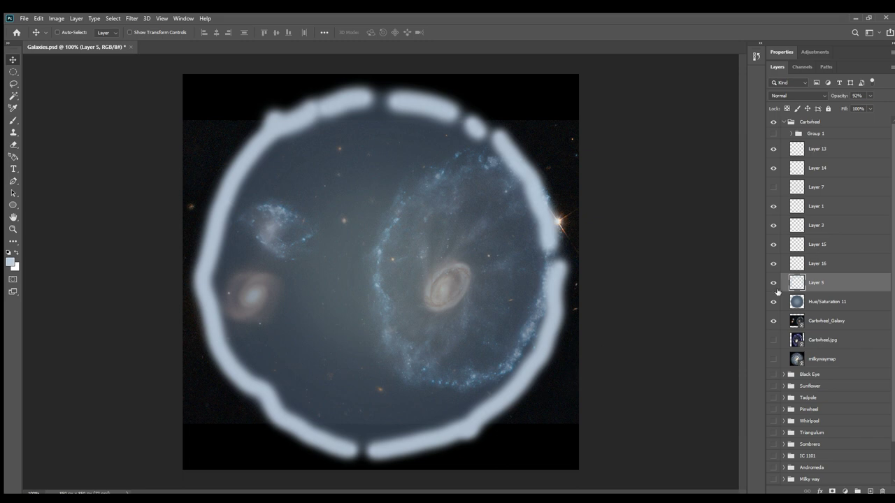
click(773, 302)
key(i)
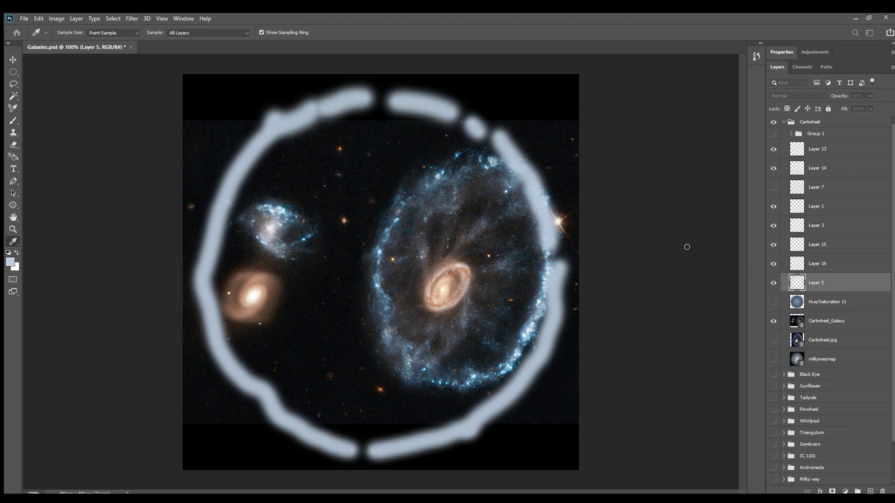
key(v)
ctrl+click(797, 285)
key(alt+BackSpace)
key(ctrl+d)
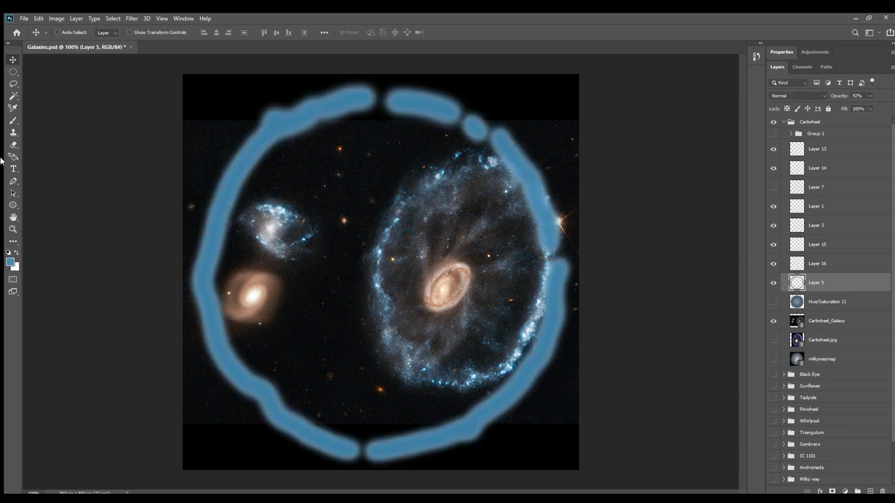
Sample a lighter blue from the galaxy and paint scattered patches of it all around the Layer 5 ring
key(i)
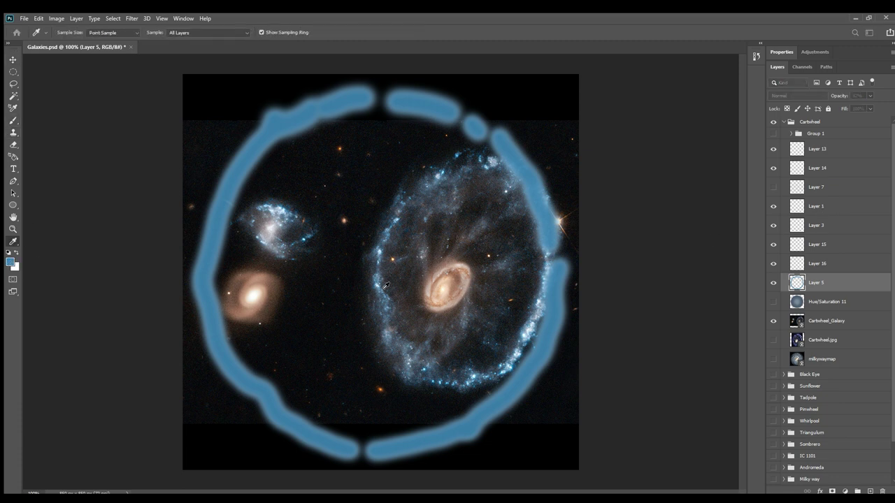
click(807, 205)
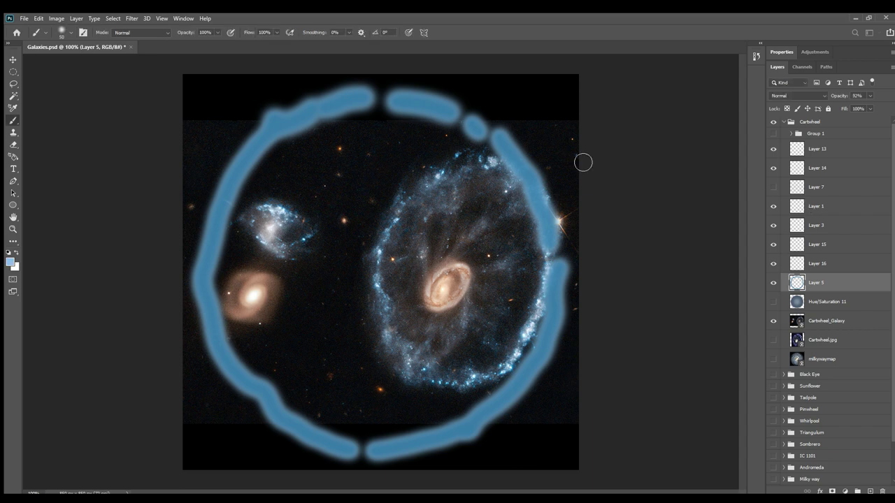
drag(442, 109, 434, 105)
mouse_move(310, 119)
mouse_down()
mouse_move(315, 123)
mouse_move(260, 161)
mouse_move(220, 213)
mouse_move(204, 279)
mouse_up()
drag(211, 320, 216, 331)
drag(227, 360, 237, 373)
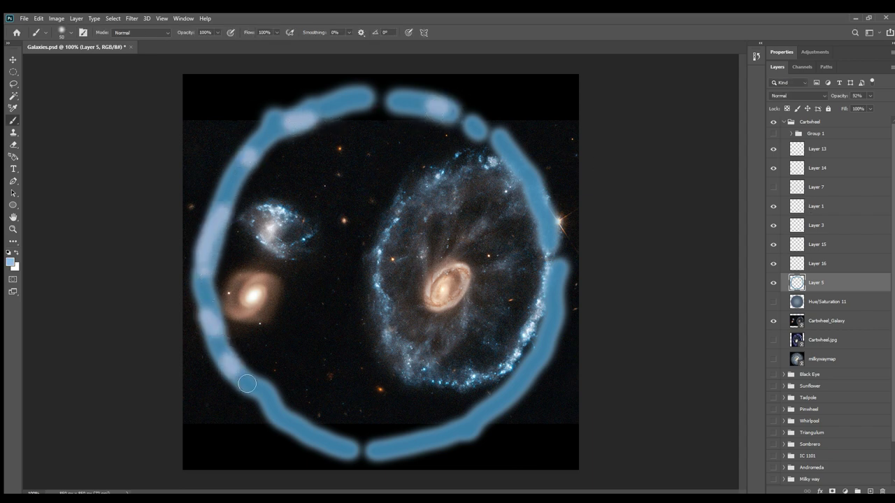
drag(296, 425, 313, 430)
drag(458, 438, 473, 432)
click(487, 426)
drag(540, 366, 547, 354)
mouse_move(558, 307)
mouse_down()
mouse_move(564, 257)
mouse_move(506, 149)
mouse_move(489, 129)
mouse_move(462, 123)
mouse_up()
click(378, 101)
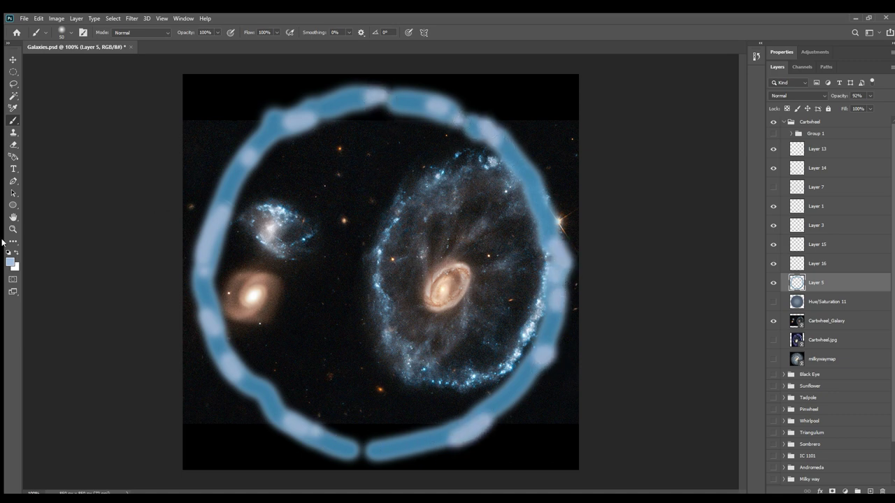
Blend the light and dark blue patches around the Layer 5 ring with the Smudge tool at 30% strength
key(i)
click(46, 400)
drag(413, 113, 444, 130)
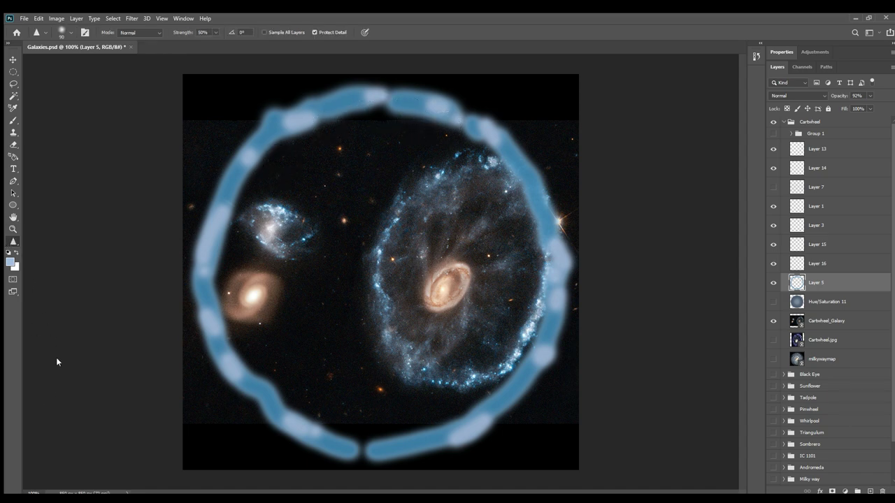
click(54, 406)
mouse_move(385, 103)
mouse_down()
mouse_move(470, 127)
mouse_move(535, 200)
mouse_up()
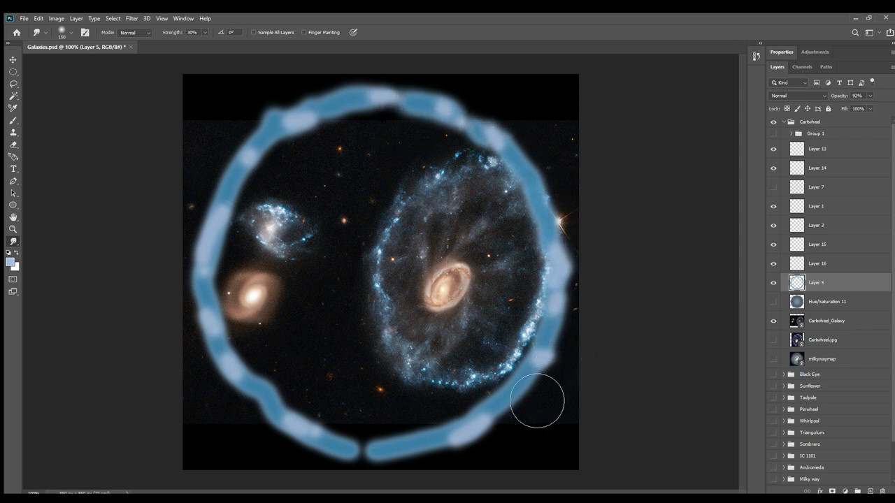
mouse_move(481, 423)
mouse_down()
mouse_move(351, 461)
mouse_move(377, 467)
mouse_up()
mouse_move(332, 447)
mouse_down()
mouse_move(246, 382)
mouse_move(221, 314)
mouse_up()
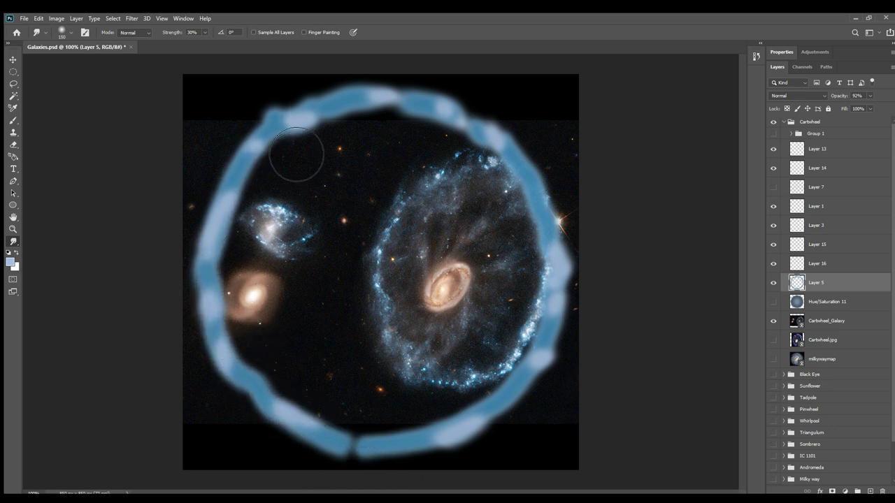
mouse_move(318, 140)
mouse_down()
mouse_move(440, 129)
mouse_move(456, 169)
mouse_move(380, 155)
mouse_move(464, 158)
mouse_up()
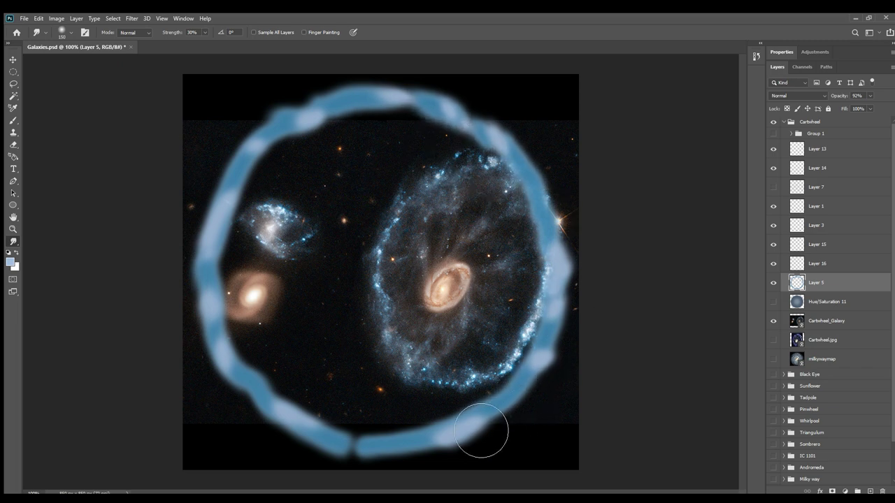
mouse_move(336, 461)
mouse_down()
mouse_move(412, 482)
mouse_move(368, 471)
mouse_up()
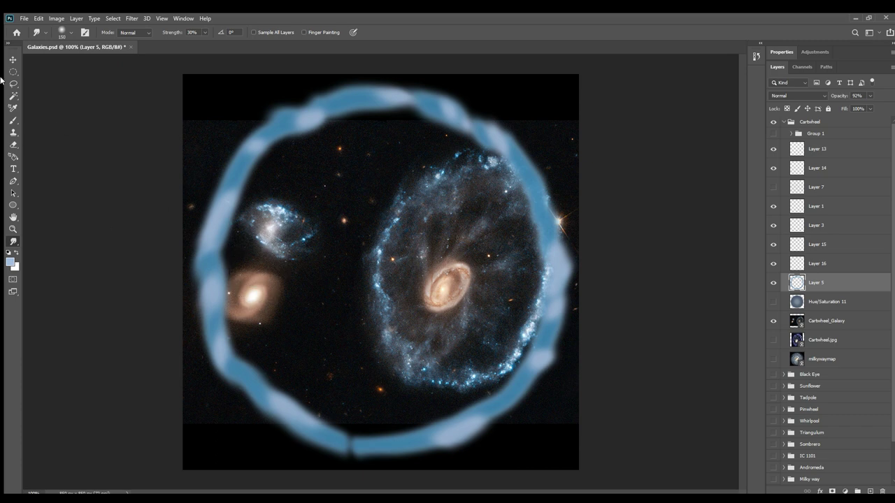
Check the disc and upper layers by toggling their visibility, and delete Layer 15
click(13, 120)
click(773, 301)
click(773, 301)
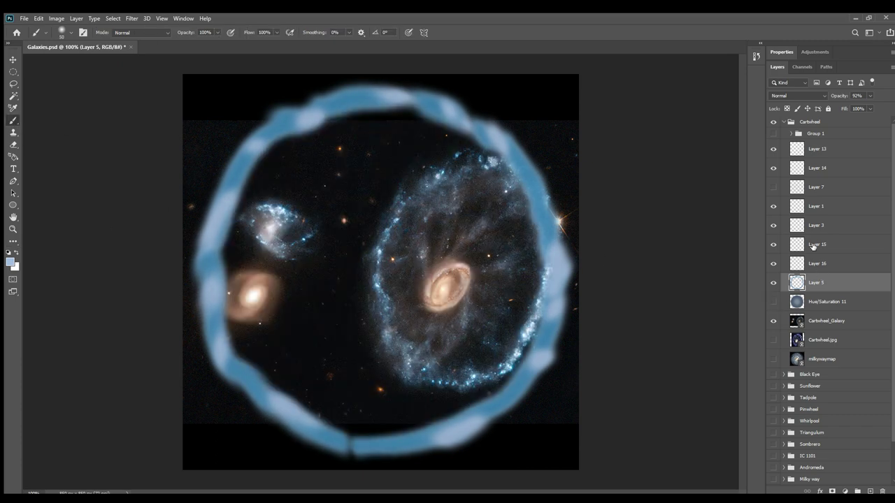
click(813, 246)
click(773, 246)
click(772, 245)
click(795, 264)
click(810, 249)
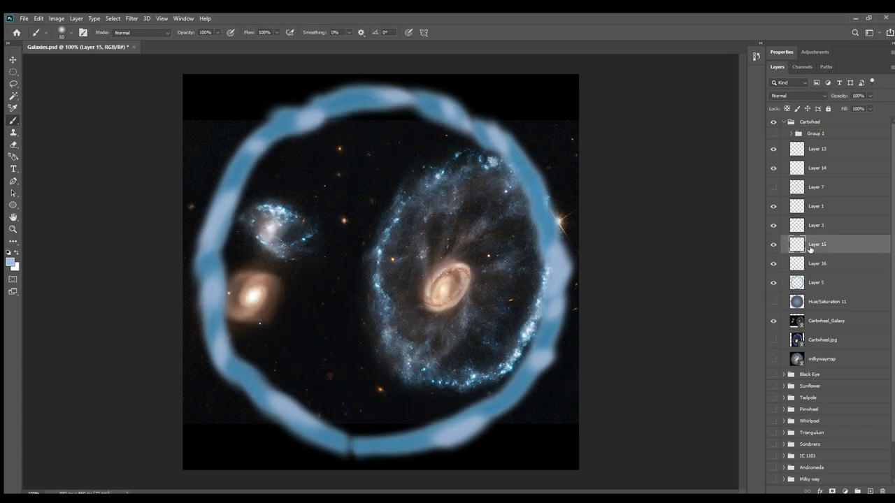
key(Delete)
Sample cream from the reference galaxy's core and dab a soft glow at the ring's centre on Layer 3 with an enlarged brush
click(813, 234)
key(i)
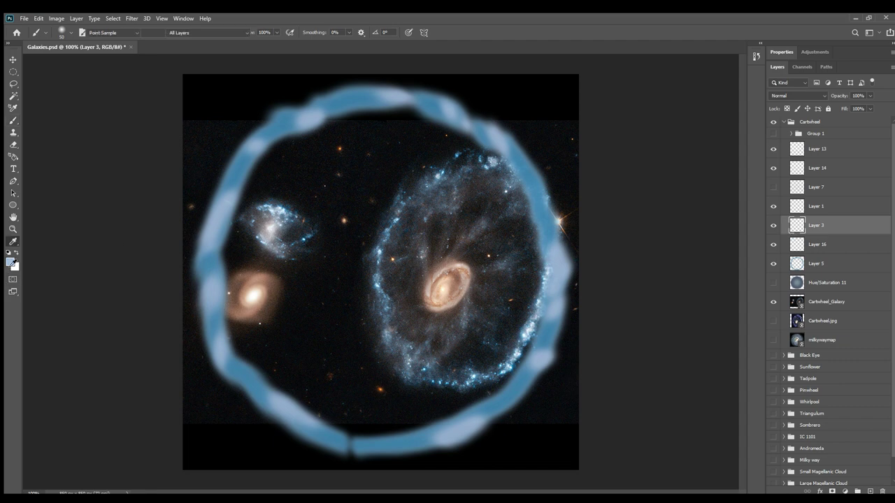
click(459, 289)
key(b)
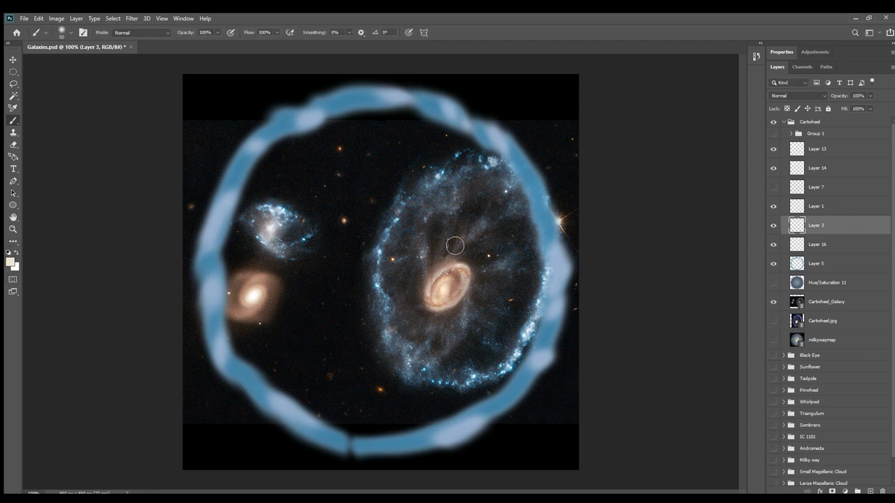
key(bracketright)
key(bracketright)
key(bracketright)
key(bracketright)
key(bracketright)
key(bracketright)
click(373, 274)
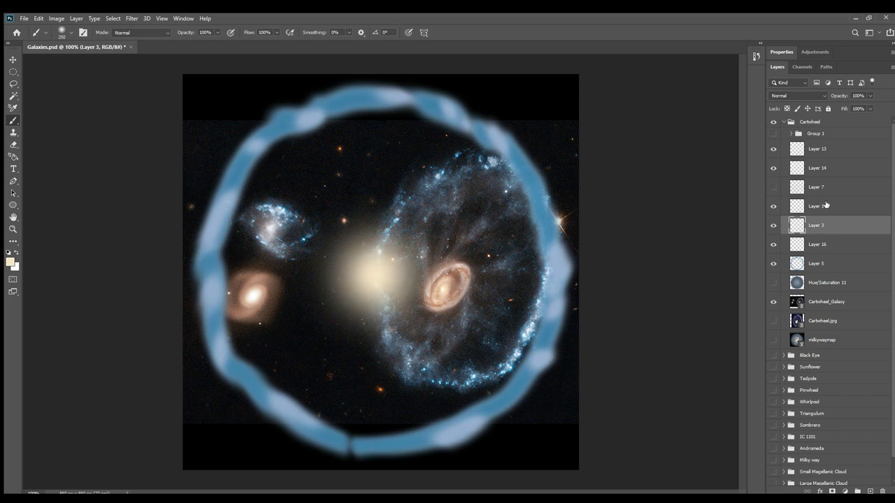
Strengthen the cream glow on Layer 3 with another soft dab over its centre
click(825, 208)
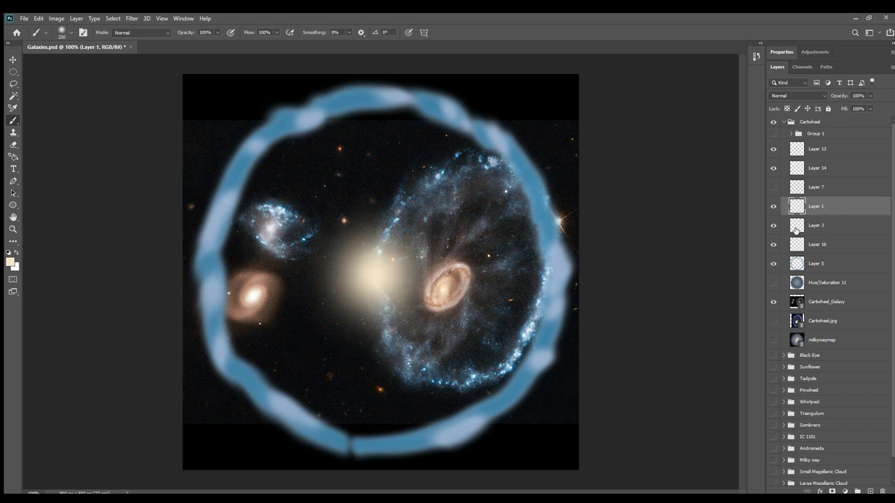
click(797, 228)
click(374, 275)
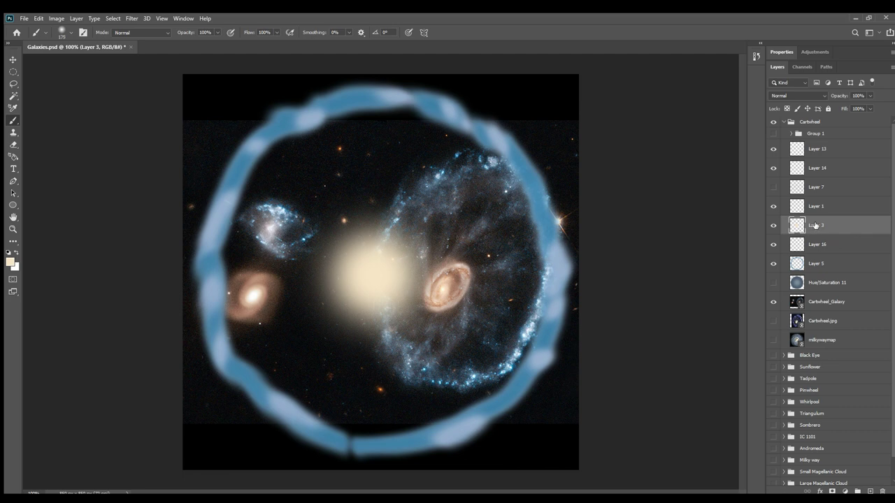
Sample near-white from the reference galaxy's core and dab a smaller bright centre over the cream glow on Layer 1
click(812, 207)
key(bracketleft)
key(bracketleft)
key(bracketleft)
key(bracketleft)
key(i)
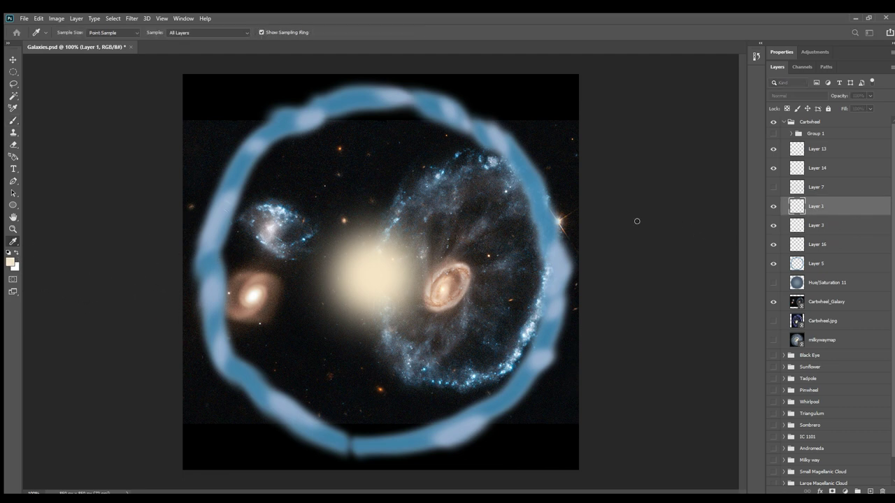
key(b)
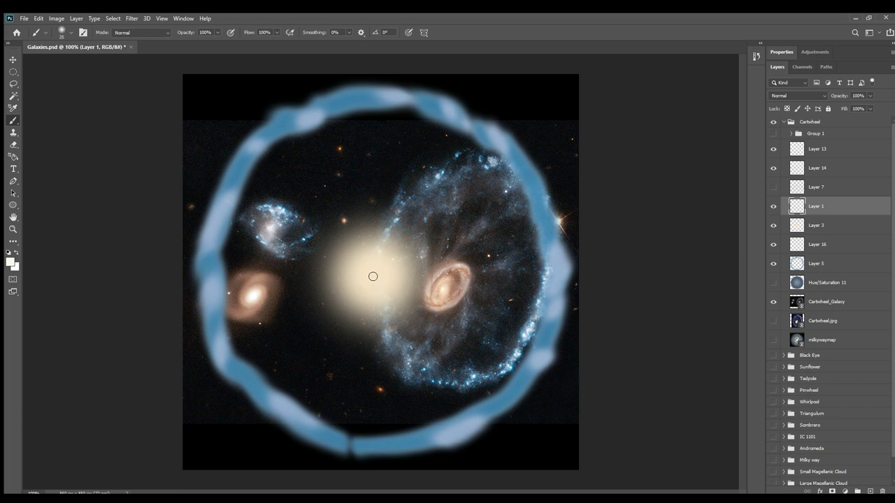
key(bracketright)
key(bracketright)
key(bracketright)
key(bracketright)
click(378, 279)
Reveal the star specks on Layer 7, lower the layer's opacity to 54%, and hide it again
click(815, 187)
click(773, 188)
click(773, 188)
click(773, 187)
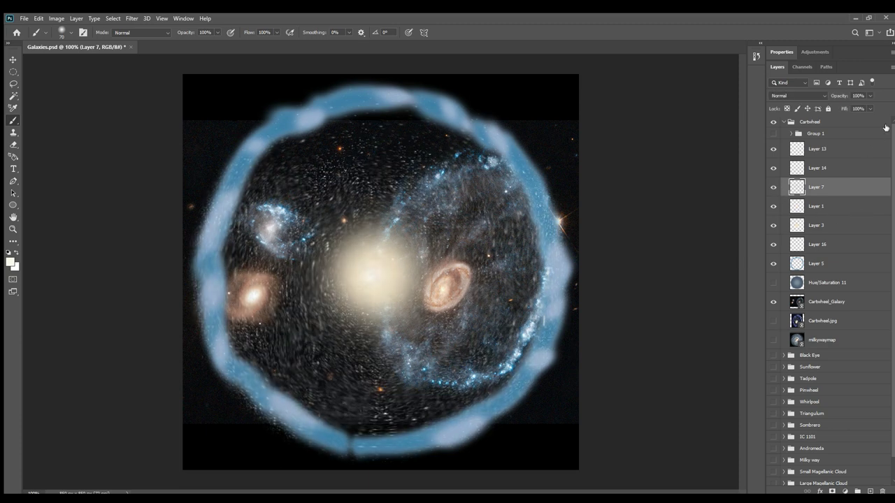
drag(853, 101, 850, 101)
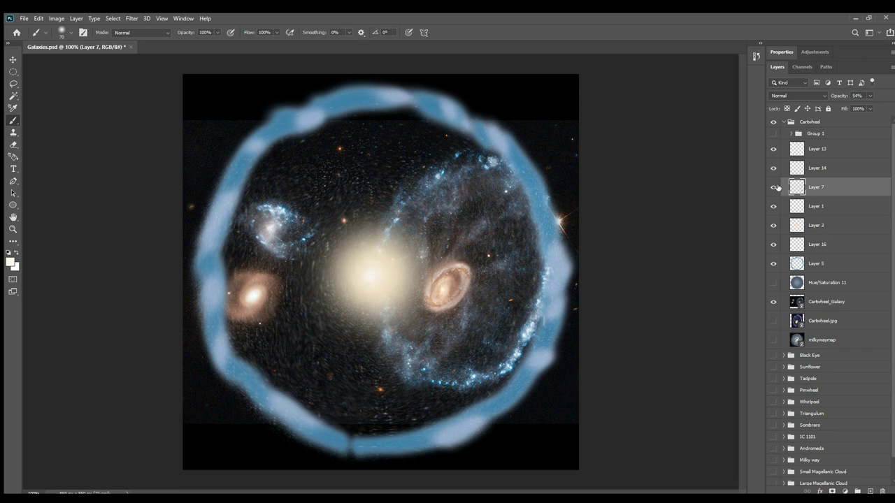
click(773, 187)
Dot small white stars across the disc on Layer 13 with the default white colour and a tiny brush
click(817, 149)
click(8, 252)
click(16, 252)
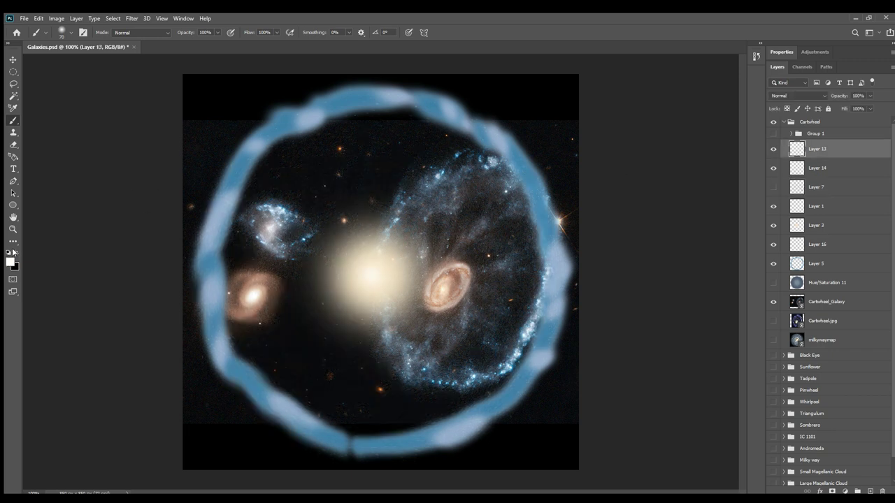
key(bracketleft)
key(bracketleft)
key(bracketleft)
key(bracketleft)
key(bracketleft)
key(bracketleft)
key(bracketleft)
key(bracketleft)
key(bracketleft)
key(bracketleft)
Check the star specks of Layer 7 against Layers 14 and 13, and hide Layer 7 again
click(773, 186)
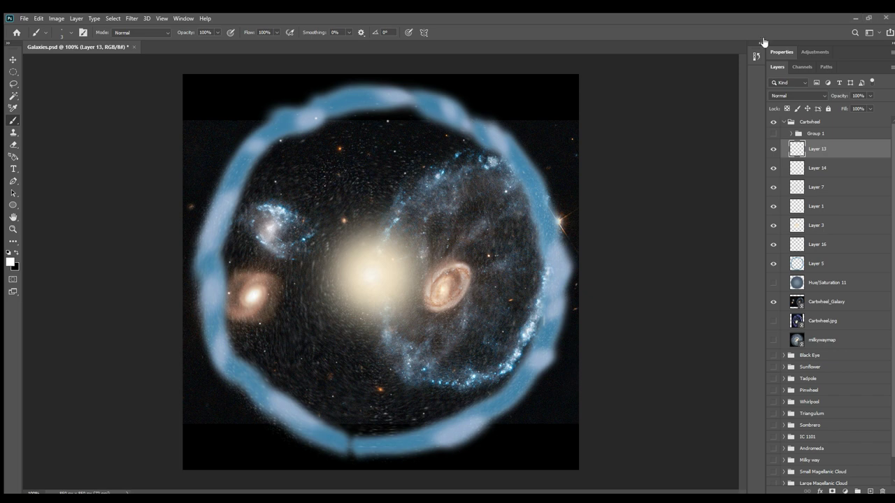
click(801, 187)
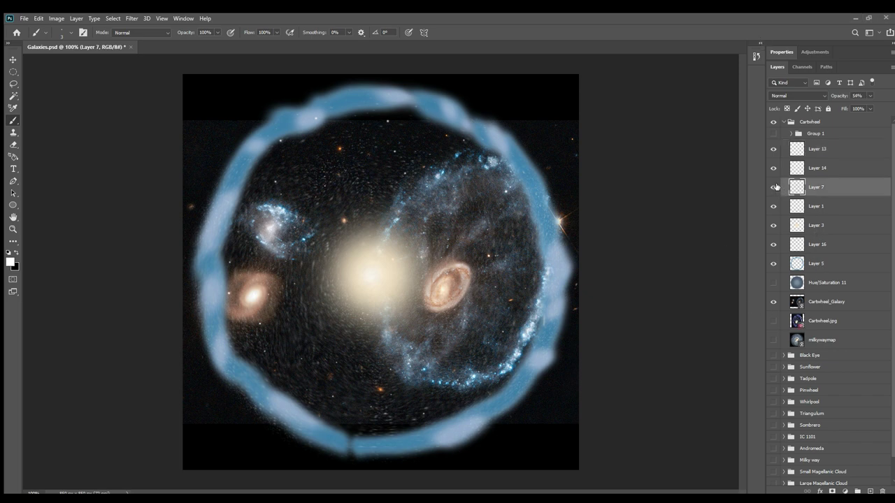
click(807, 167)
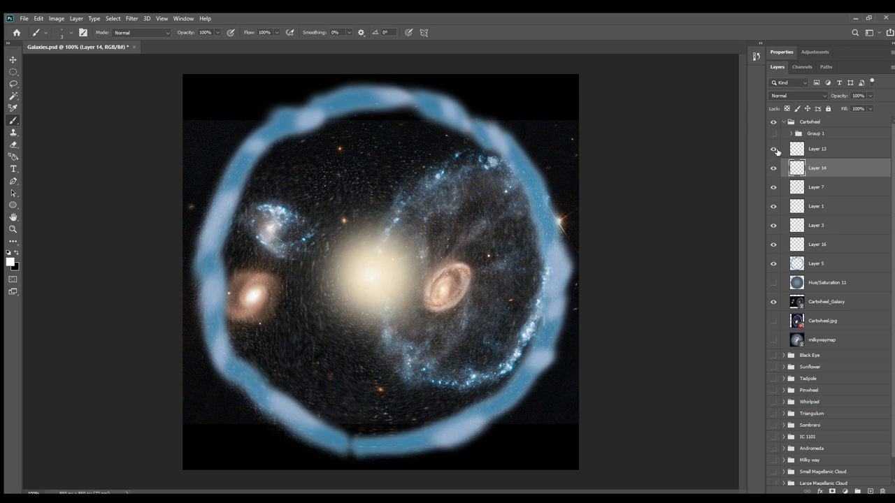
click(805, 151)
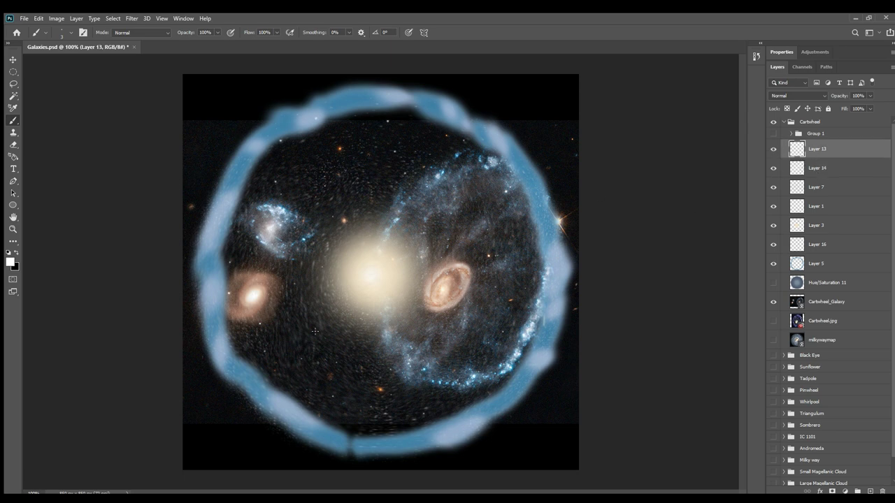
click(773, 188)
Sample pale pink from the reference galaxy's core, paint an oval inner ring around the glow on Layer 14, and place that layer beneath Layer 3
click(797, 168)
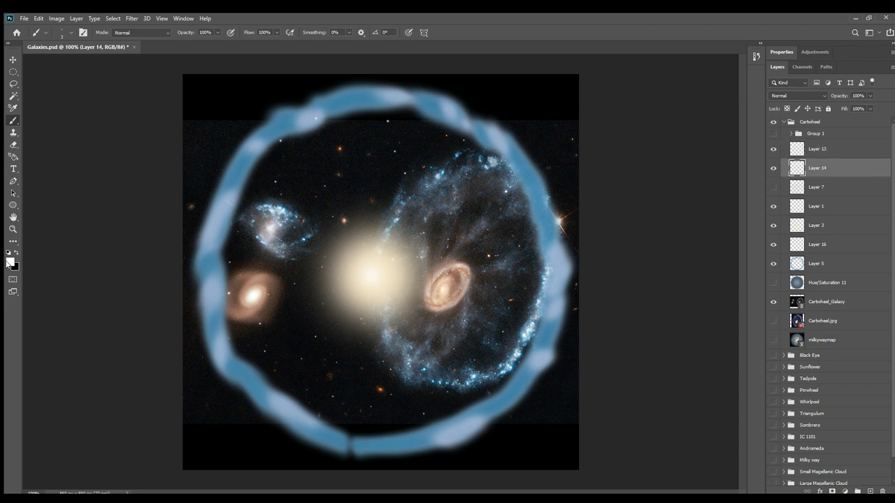
key(i)
click(457, 269)
key(b)
key(bracketright)
key(bracketright)
mouse_move(353, 239)
mouse_down()
mouse_move(336, 270)
mouse_move(338, 314)
mouse_move(389, 313)
mouse_move(445, 265)
mouse_move(442, 231)
mouse_move(368, 243)
mouse_move(345, 270)
mouse_move(360, 285)
mouse_move(350, 291)
mouse_move(363, 305)
mouse_move(401, 267)
mouse_move(373, 272)
mouse_move(398, 276)
mouse_move(373, 306)
mouse_move(329, 316)
mouse_move(382, 275)
mouse_move(375, 298)
mouse_move(347, 303)
mouse_move(342, 294)
mouse_move(370, 311)
mouse_up()
key(ctrl+z)
drag(811, 182, 811, 236)
Smooth the pale inner ring on Layer 14 with the Smudge tool at 30% strength
key(i)
key(r)
mouse_move(394, 314)
mouse_down()
mouse_move(441, 286)
mouse_move(452, 247)
mouse_move(367, 275)
mouse_move(443, 245)
mouse_move(452, 286)
mouse_move(385, 329)
mouse_move(371, 304)
mouse_move(389, 318)
mouse_move(471, 292)
mouse_move(461, 243)
mouse_move(450, 252)
mouse_move(470, 269)
mouse_move(449, 296)
mouse_move(458, 303)
mouse_move(470, 279)
mouse_move(460, 243)
mouse_move(474, 274)
mouse_move(453, 248)
mouse_up()
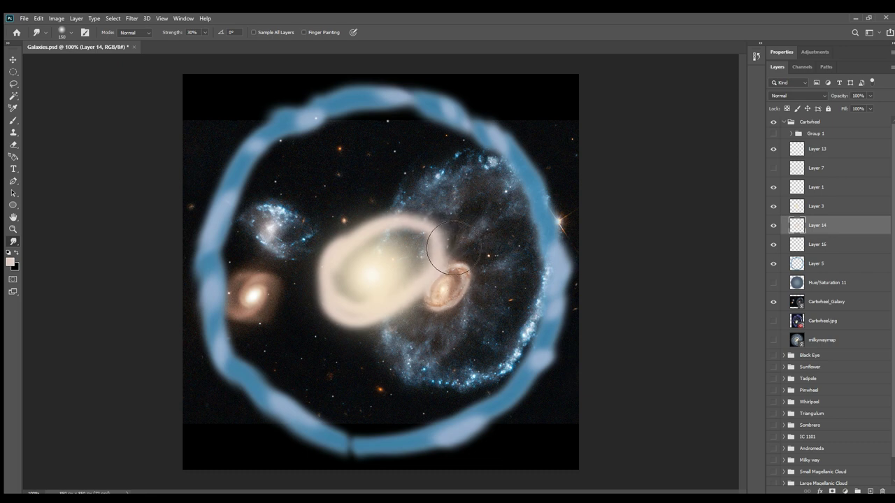
Repaint the thin right side of the pale inner ring with the Brush and blend it in with the Smudge tool
click(12, 121)
mouse_move(380, 234)
mouse_down()
mouse_move(428, 238)
mouse_move(424, 276)
mouse_move(381, 301)
mouse_move(413, 304)
mouse_move(438, 256)
mouse_move(429, 235)
mouse_move(375, 226)
mouse_up()
key(ctrl+z)
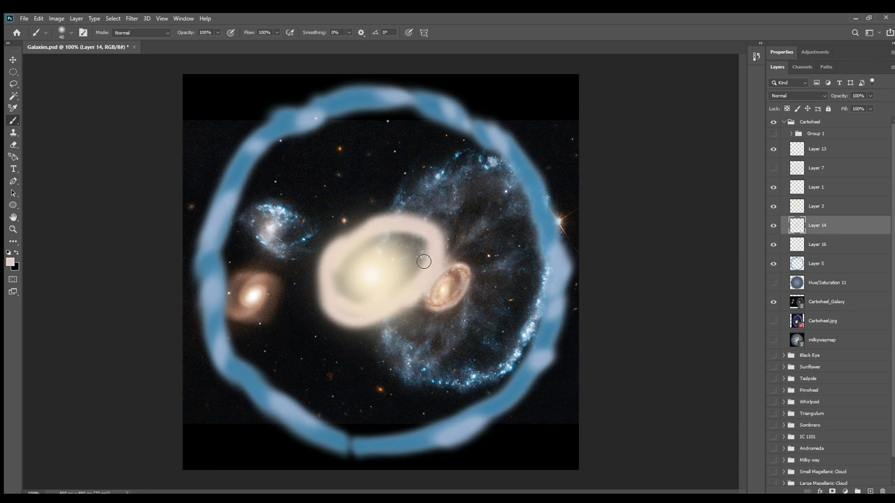
key(ctrl+z)
mouse_move(433, 276)
mouse_down()
mouse_move(442, 250)
mouse_move(432, 234)
mouse_move(362, 222)
mouse_up()
key(r)
mouse_move(440, 271)
mouse_down()
mouse_move(455, 261)
mouse_move(420, 252)
mouse_up()
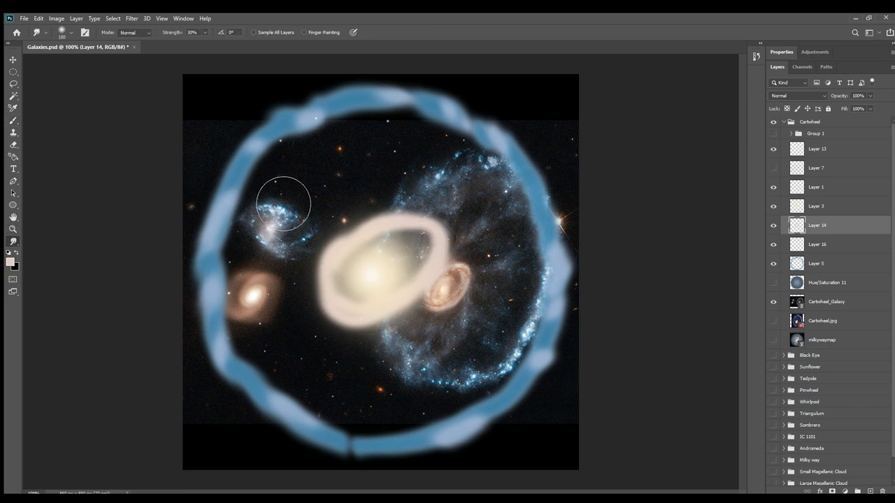
Paint orange-brown dust streaks sampled from the reference core along the inner ring and around the centre on Layer 16, raised above Layer 1
click(12, 120)
click(816, 246)
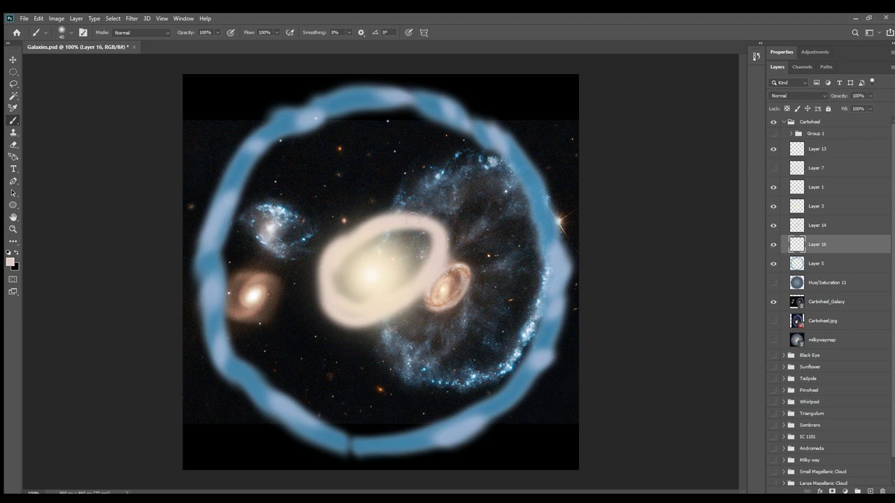
key(i)
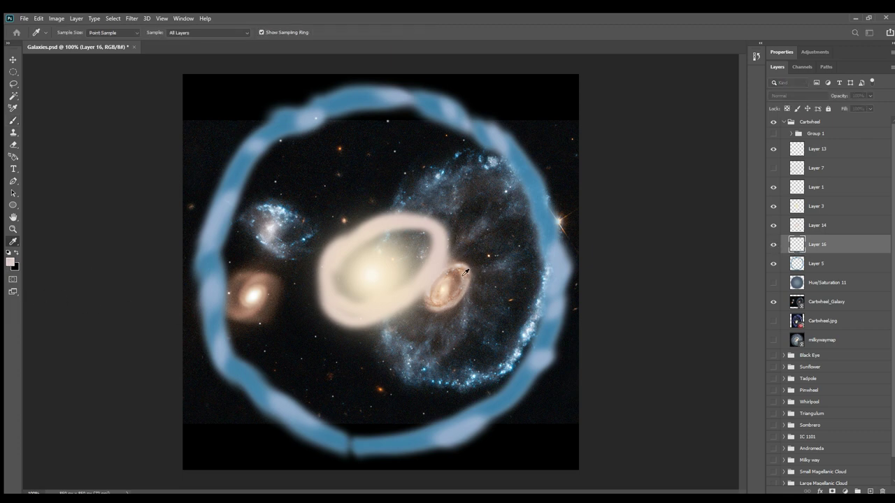
key(b)
mouse_move(398, 236)
mouse_down()
mouse_move(428, 233)
mouse_move(435, 243)
mouse_move(422, 230)
mouse_move(444, 238)
mouse_up()
drag(805, 245, 815, 187)
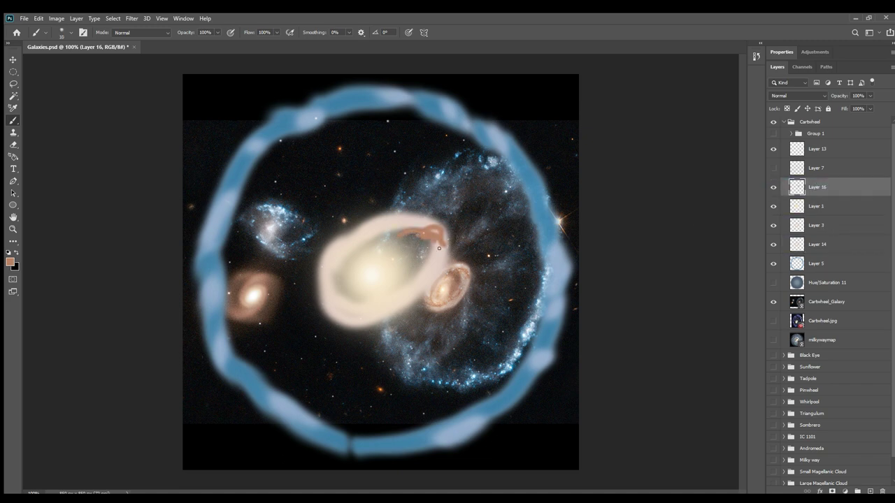
drag(401, 288, 351, 306)
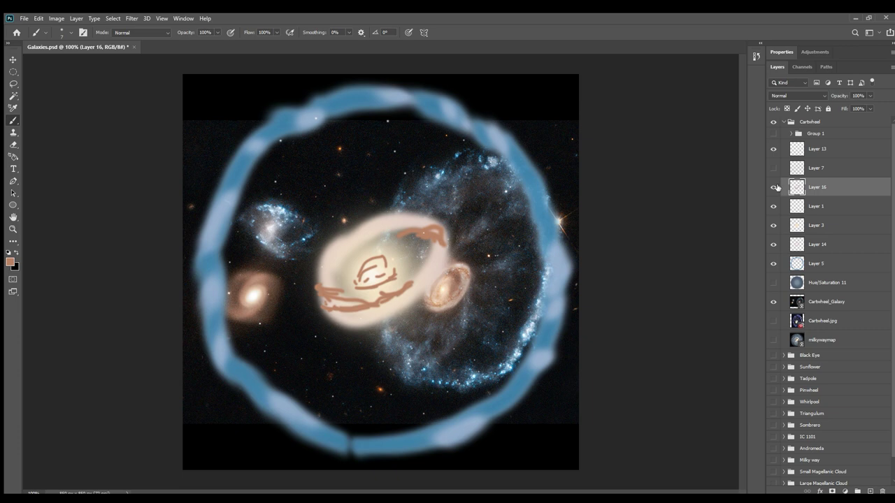
Soften the orange-brown streaks with the Smudge tool at 30% strength and place Layer 16 directly below Layer 1
click(7, 242)
click(51, 406)
mouse_move(394, 285)
mouse_down()
mouse_move(414, 269)
mouse_move(365, 292)
mouse_move(412, 286)
mouse_move(386, 281)
mouse_move(382, 269)
mouse_move(397, 282)
mouse_move(436, 286)
mouse_up()
click(810, 206)
key(ctrl+bracketright)
click(811, 206)
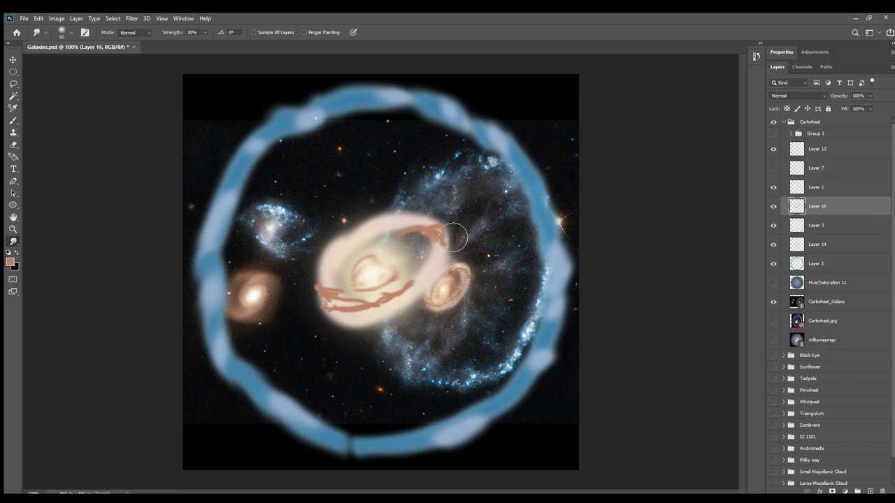
mouse_move(419, 296)
mouse_down()
mouse_move(381, 315)
mouse_move(333, 308)
mouse_up()
Add a new layer directly above Hue/Saturation 11 and hide the Hue/Saturation 11 disc
click(13, 121)
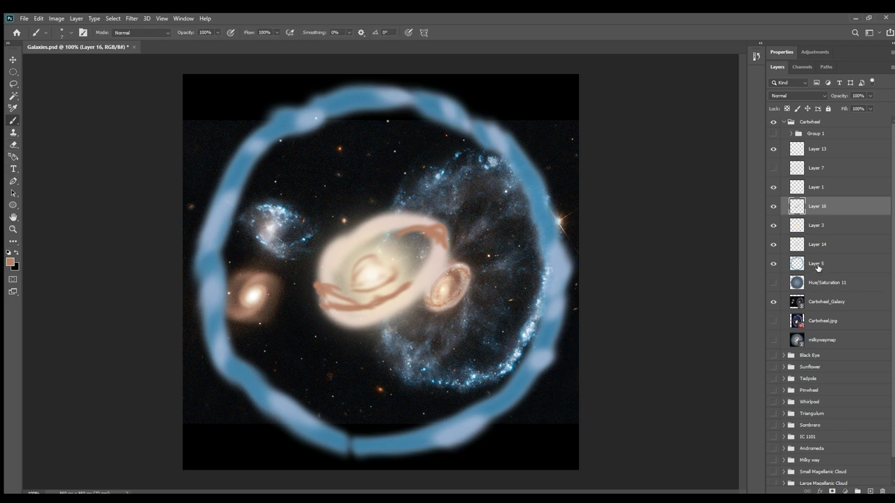
click(816, 264)
click(773, 283)
click(818, 288)
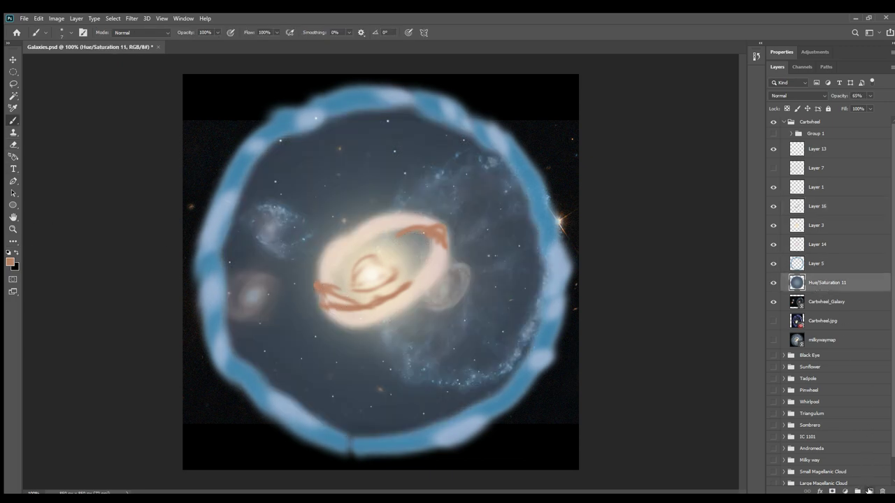
click(870, 491)
click(770, 301)
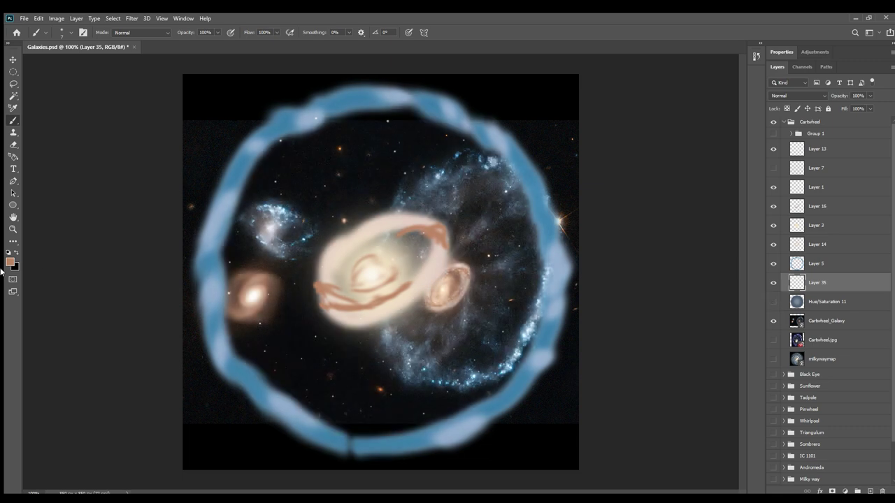
Sample dark blue from the reference galaxy and paint spokes radiating from the inner ring to the outer ring on Layer 35
key(i)
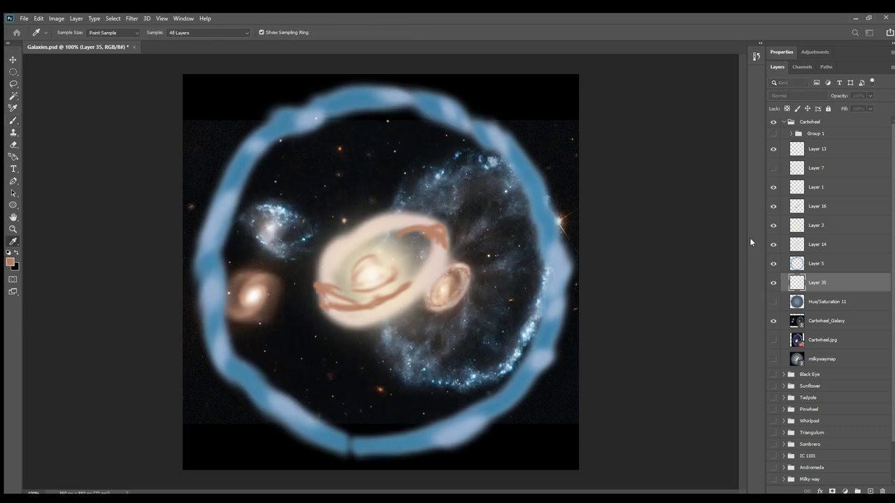
click(816, 203)
key(i)
key(b)
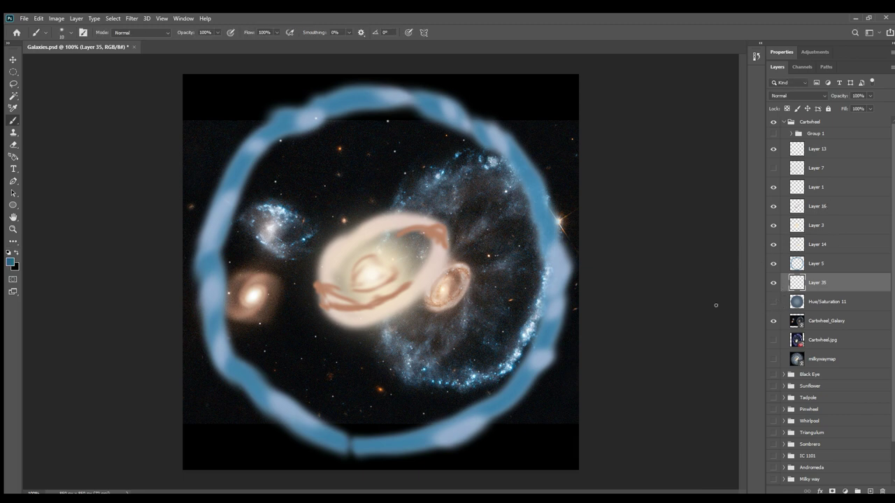
mouse_move(440, 286)
mouse_down()
mouse_move(477, 256)
mouse_move(542, 260)
mouse_up()
key(bracketleft)
mouse_move(434, 242)
mouse_down()
mouse_move(484, 164)
mouse_move(439, 219)
mouse_up()
mouse_move(380, 246)
mouse_down()
mouse_move(348, 141)
mouse_move(383, 228)
mouse_move(323, 134)
mouse_up()
mouse_move(268, 159)
mouse_down()
mouse_move(323, 238)
mouse_move(266, 205)
mouse_up()
mouse_move(315, 301)
mouse_down()
mouse_move(258, 318)
mouse_move(246, 340)
mouse_move(325, 317)
mouse_move(257, 357)
mouse_move(309, 388)
mouse_move(303, 333)
mouse_move(353, 317)
mouse_move(366, 351)
mouse_move(388, 347)
mouse_move(348, 335)
mouse_move(350, 407)
mouse_move(397, 422)
mouse_move(423, 416)
mouse_move(440, 428)
mouse_move(508, 385)
mouse_move(454, 388)
mouse_move(500, 354)
mouse_move(431, 336)
mouse_move(504, 390)
mouse_move(490, 331)
mouse_move(435, 326)
mouse_move(365, 384)
mouse_move(410, 366)
mouse_move(320, 331)
mouse_move(317, 295)
mouse_move(262, 287)
mouse_move(278, 279)
mouse_move(273, 303)
mouse_move(227, 315)
mouse_up()
Widen and fill the blue spokes on Layer 35 with a larger soft brush, leaving dark gaps between them
key(bracketright)
key(bracketright)
key(bracketright)
key(bracketleft)
mouse_move(395, 210)
mouse_down()
mouse_move(469, 160)
mouse_move(423, 137)
mouse_up()
mouse_move(503, 293)
mouse_down()
mouse_move(563, 308)
mouse_move(501, 260)
mouse_move(554, 276)
mouse_up()
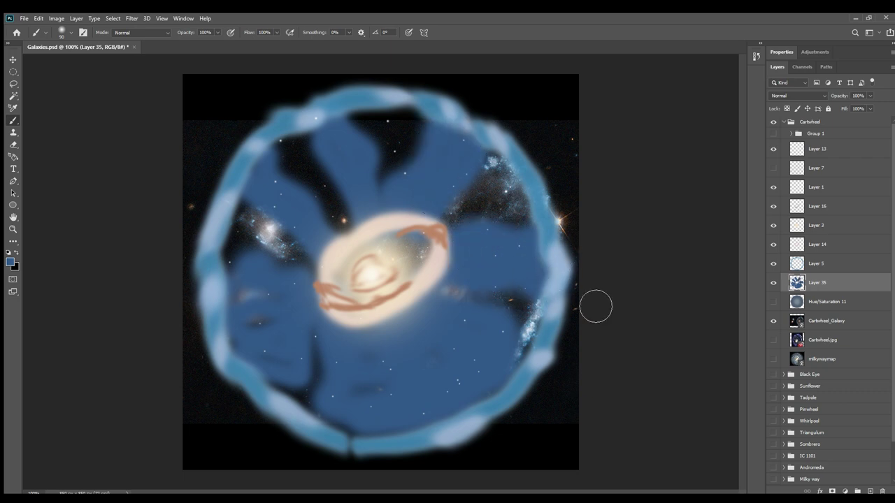
Show the Hue/Saturation 11 disc and smudge the edges of the blue spokes on Layer 35 at 30% strength
click(772, 300)
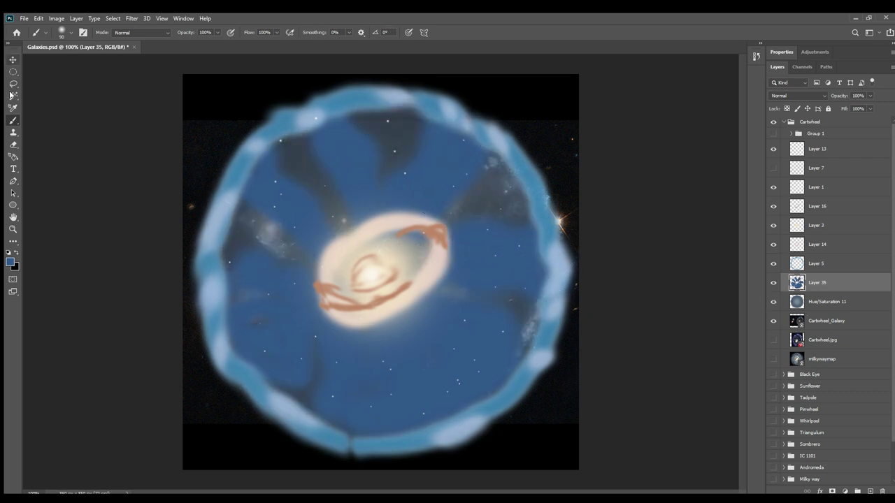
key(i)
click(49, 406)
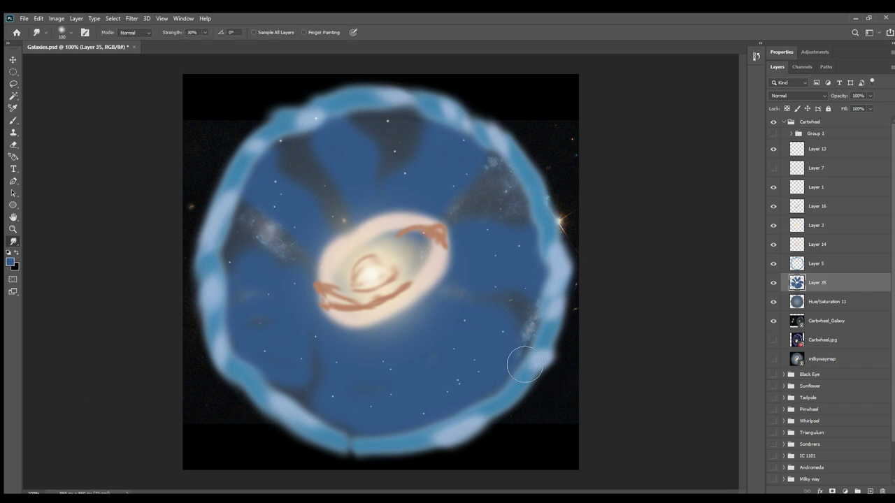
mouse_move(376, 416)
mouse_down()
mouse_move(314, 372)
mouse_move(287, 279)
mouse_move(339, 267)
mouse_move(321, 200)
mouse_move(330, 260)
mouse_move(353, 202)
mouse_move(394, 197)
mouse_move(346, 167)
mouse_move(335, 239)
mouse_move(332, 217)
mouse_move(300, 228)
mouse_move(407, 189)
mouse_move(436, 232)
mouse_move(465, 150)
mouse_move(464, 231)
mouse_move(482, 260)
mouse_move(549, 266)
mouse_move(479, 298)
mouse_move(552, 332)
mouse_move(543, 340)
mouse_move(500, 330)
mouse_move(514, 374)
mouse_move(544, 367)
mouse_up()
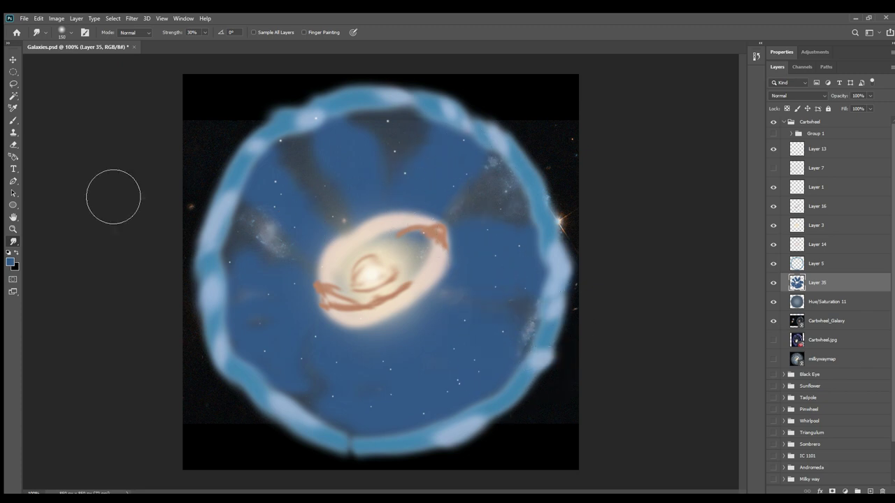
Erase parts of the blue on Layer 35 with a soft 100 px eraser to reopen the gaps between the spokes
click(13, 145)
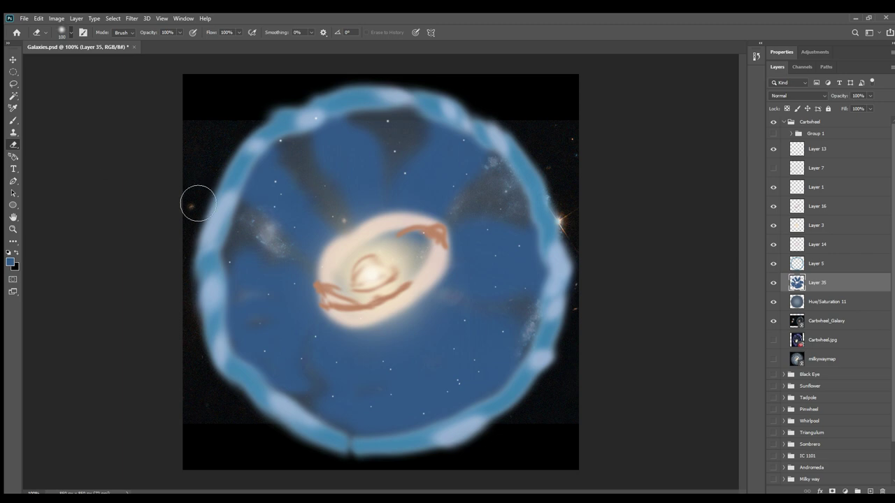
click(451, 294)
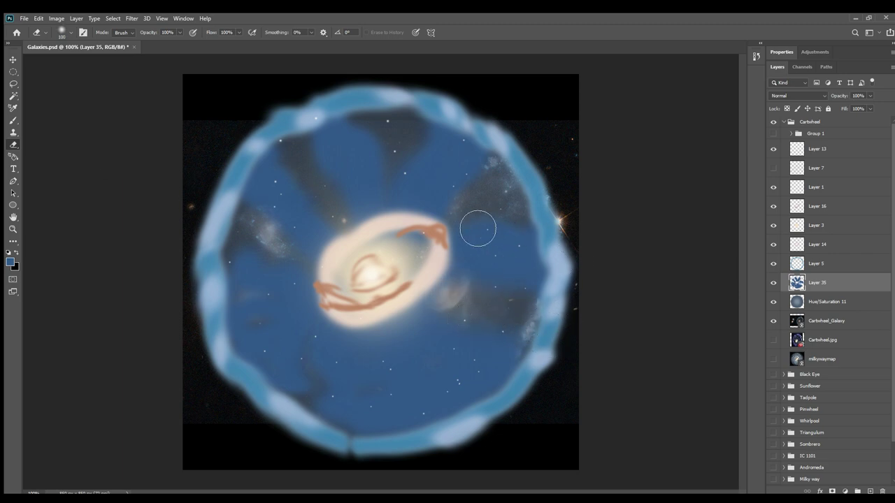
mouse_move(420, 146)
mouse_down()
mouse_move(404, 184)
mouse_move(376, 139)
mouse_up()
drag(307, 169, 336, 214)
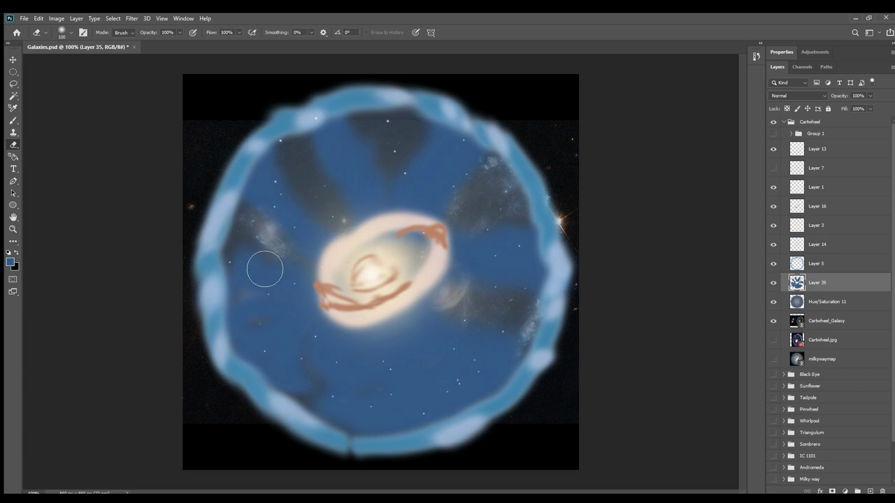
click(539, 361)
Touch up the blue spokes with a 125 px brush and lower Layer 35's opacity to 83%
key(b)
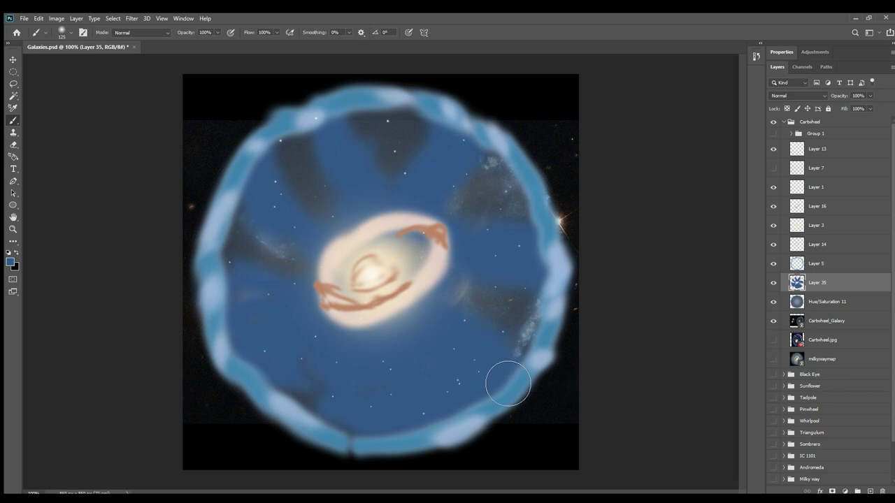
drag(868, 100, 855, 105)
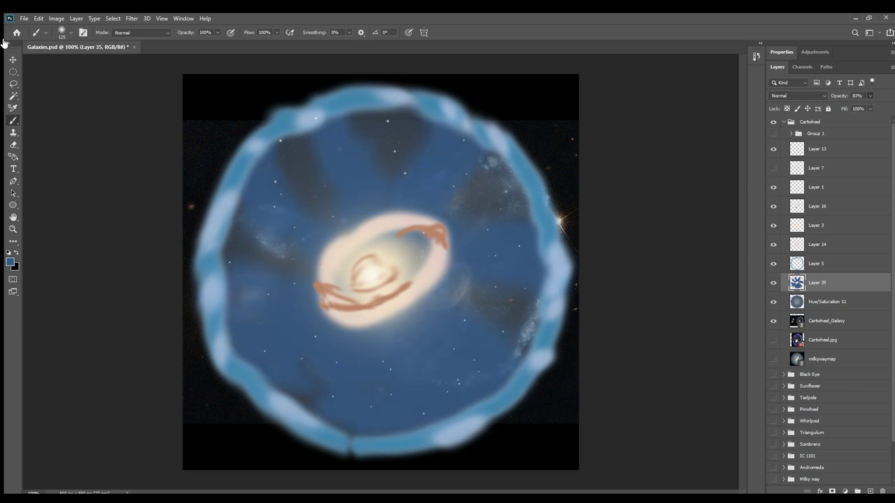
Show the star specks of Layer 7 and add a new layer directly above it
click(13, 59)
click(819, 150)
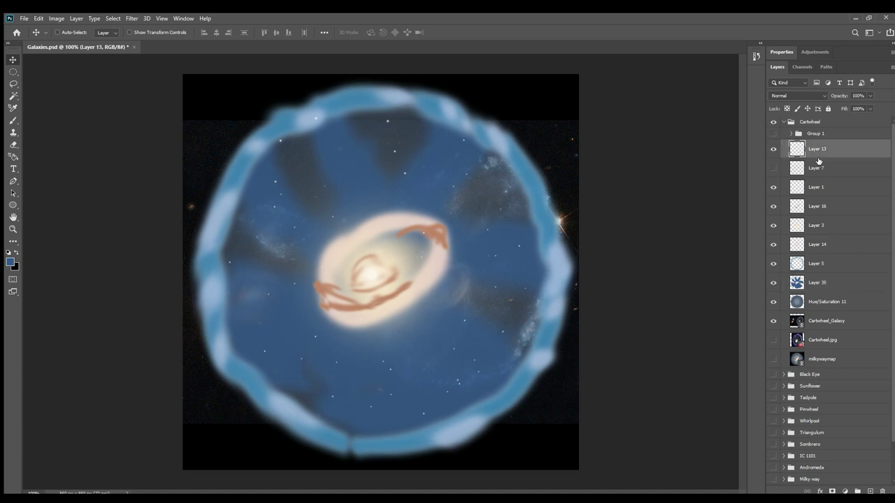
click(773, 168)
click(806, 173)
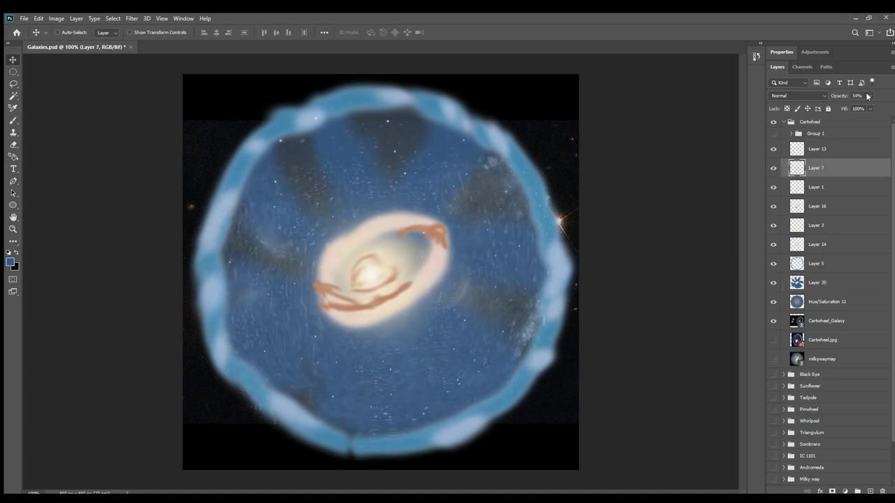
click(871, 490)
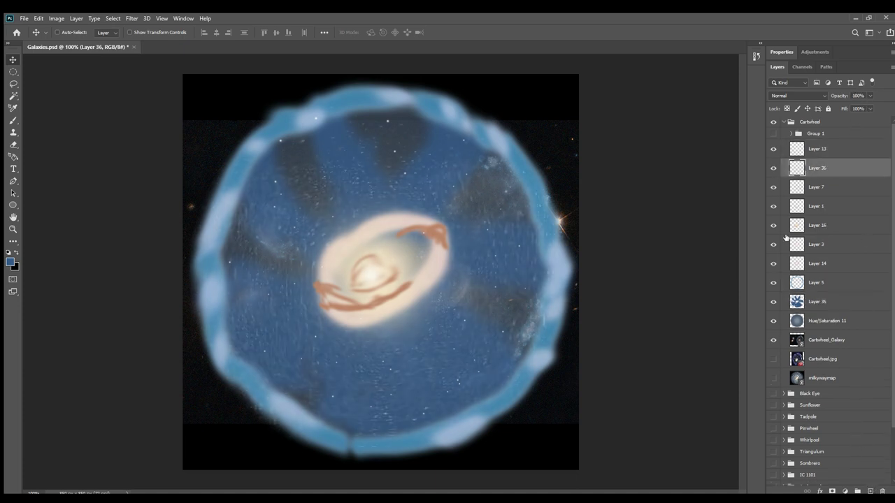
Move Layer 36 above Layer 13, and hide and reshow the painted layers below it to check the reference photo
drag(812, 164, 814, 145)
shift+click(807, 326)
drag(778, 170, 773, 322)
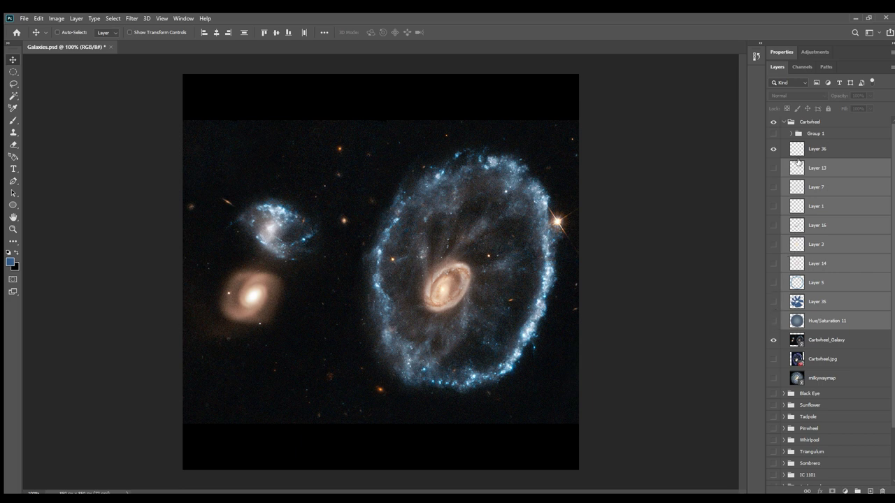
click(798, 151)
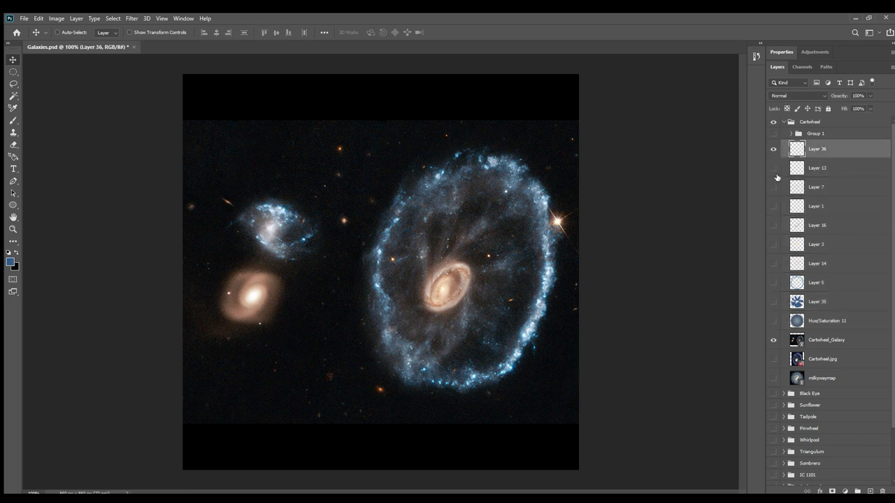
drag(773, 203, 775, 323)
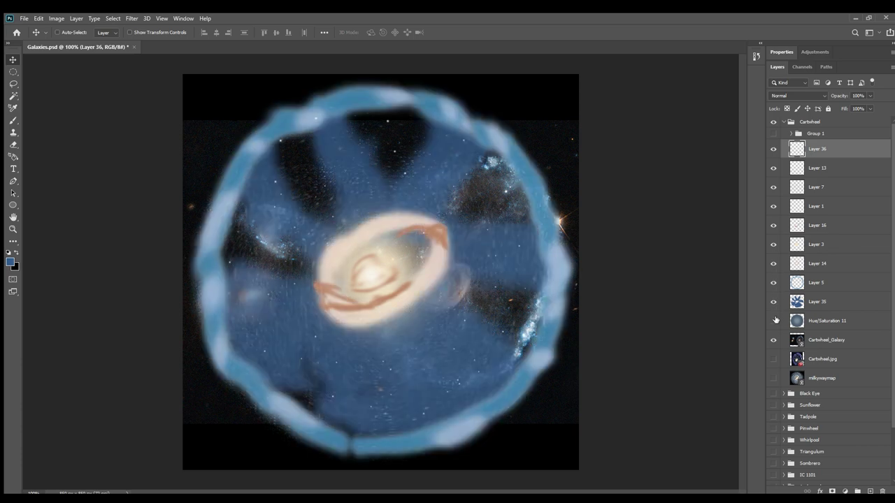
Dab small and larger pink spots around the blue disc on Layer 36 with the Brush
key(i)
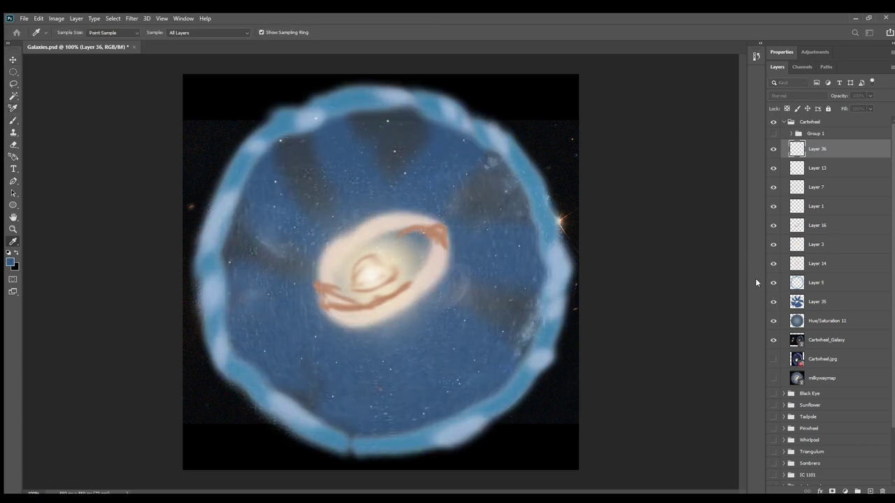
click(841, 208)
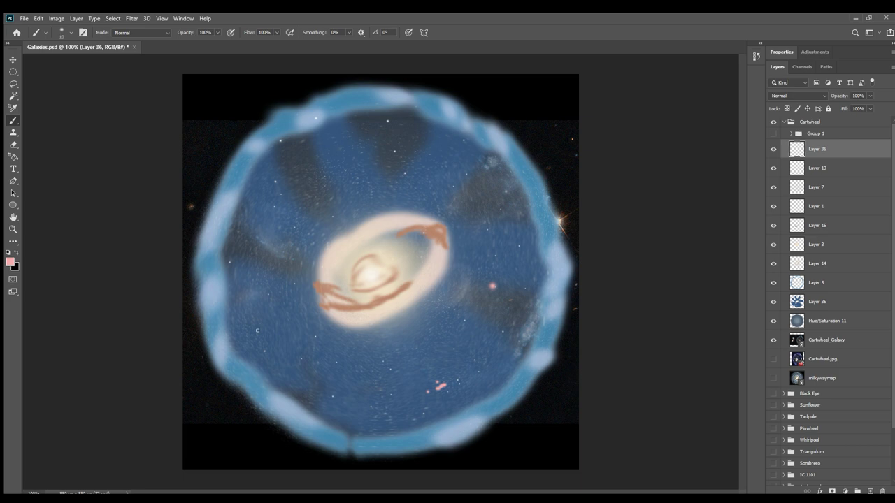
drag(442, 147, 449, 150)
Smudge the pink spots on Layer 36 at 30% strength with a soft 100 px tip to blend them into the disc
key(i)
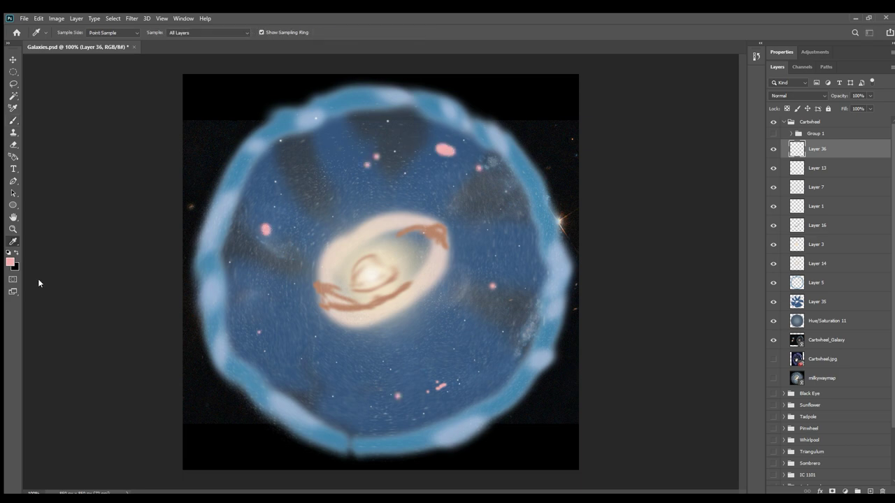
click(66, 398)
drag(266, 344, 277, 337)
drag(280, 245, 275, 253)
drag(372, 170, 384, 162)
mouse_move(438, 161)
mouse_down()
mouse_move(503, 193)
mouse_move(509, 313)
mouse_move(475, 383)
mouse_move(408, 405)
mouse_up()
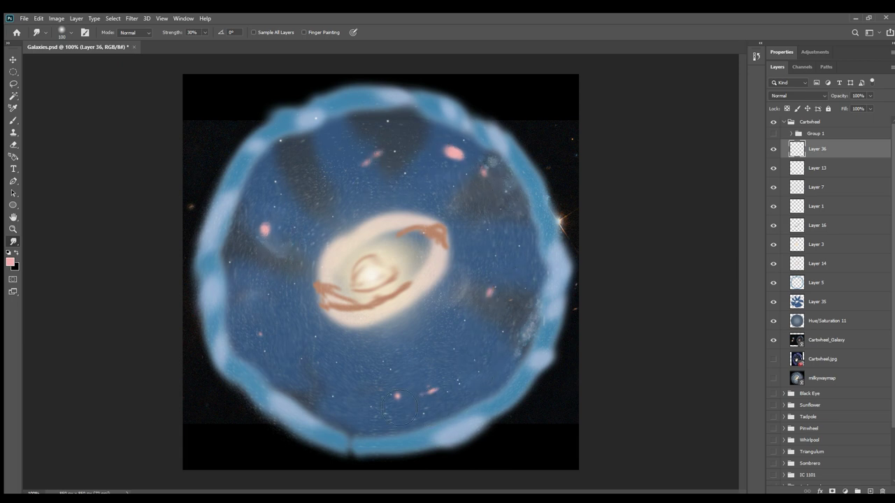
drag(453, 151, 461, 155)
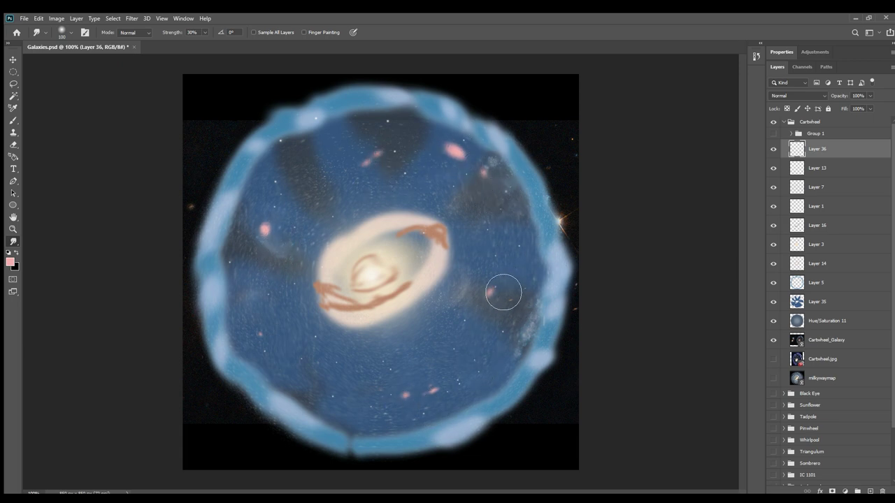
Erase a gap in the blue of Layer 35 at the disc's lower left and raise the layer's opacity to 96%
click(831, 169)
click(821, 186)
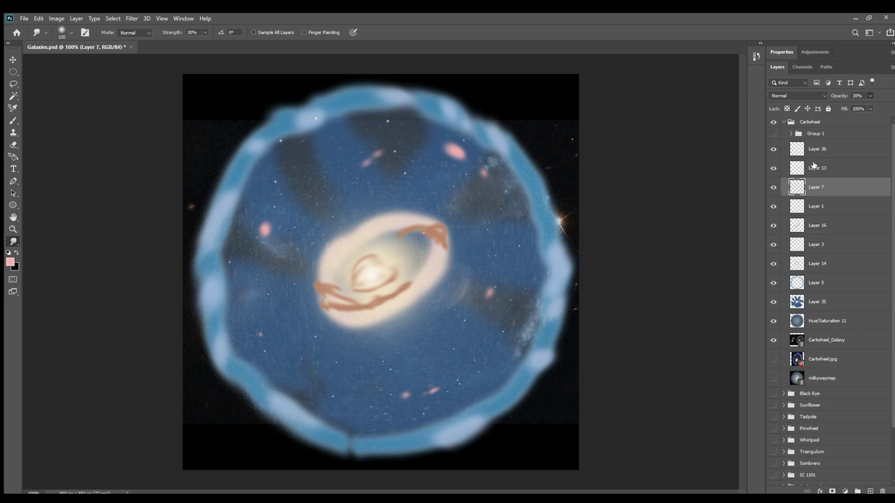
click(817, 301)
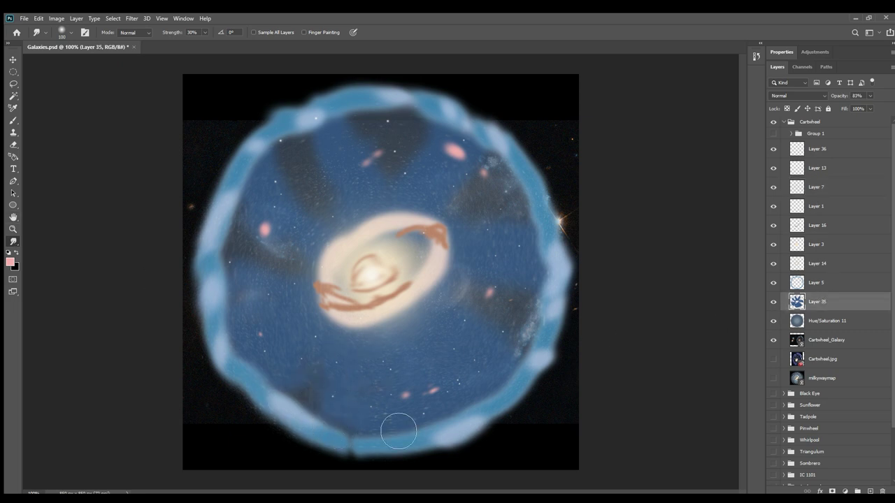
click(13, 144)
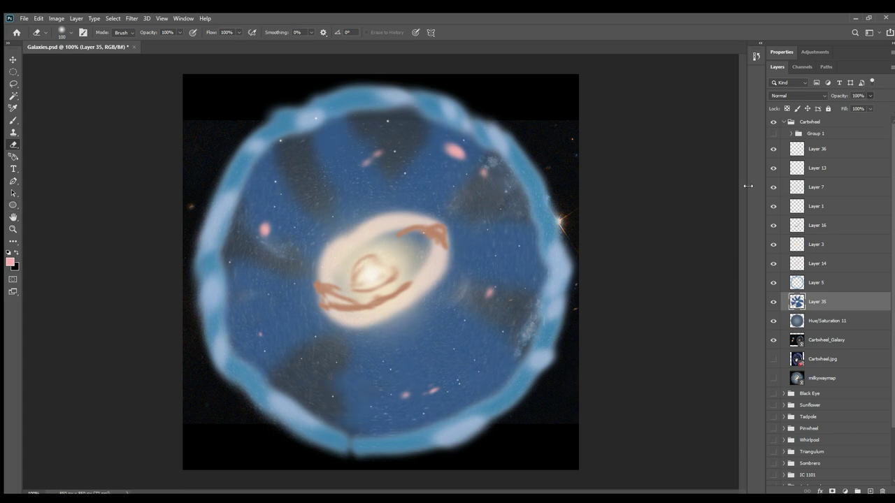
drag(875, 105, 871, 106)
Sample the spoke blue and paint back part of the lower-left gap on Layer 35 with a soft 100 px brush
click(11, 120)
click(8, 262)
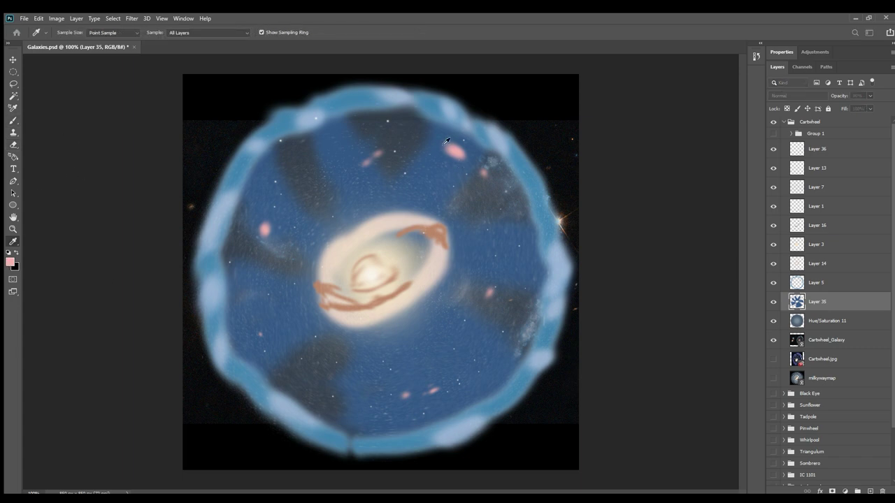
click(349, 355)
key(b)
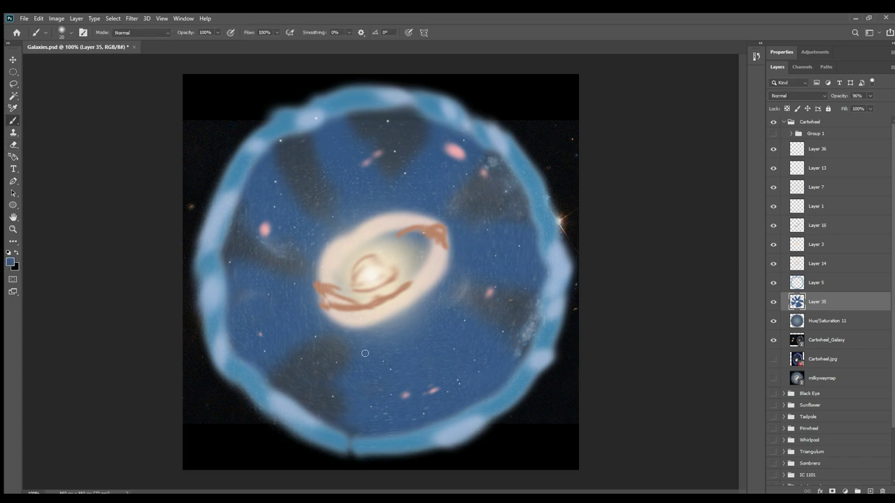
drag(329, 363, 303, 412)
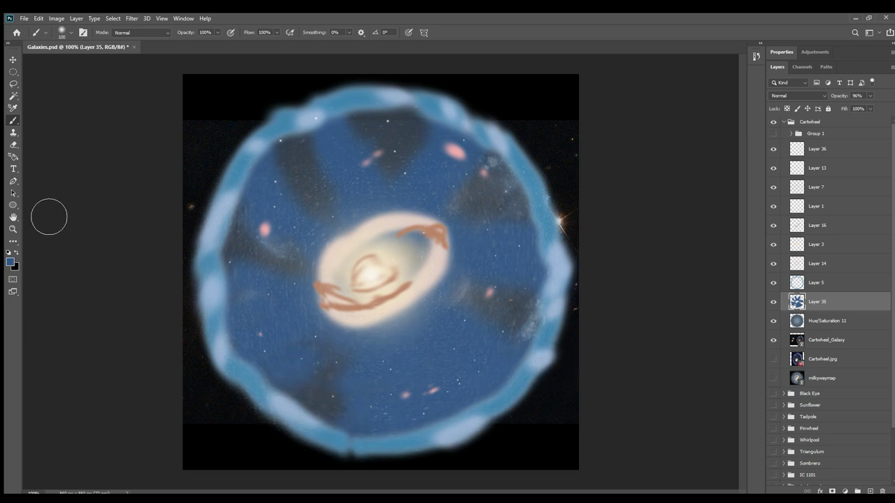
click(13, 60)
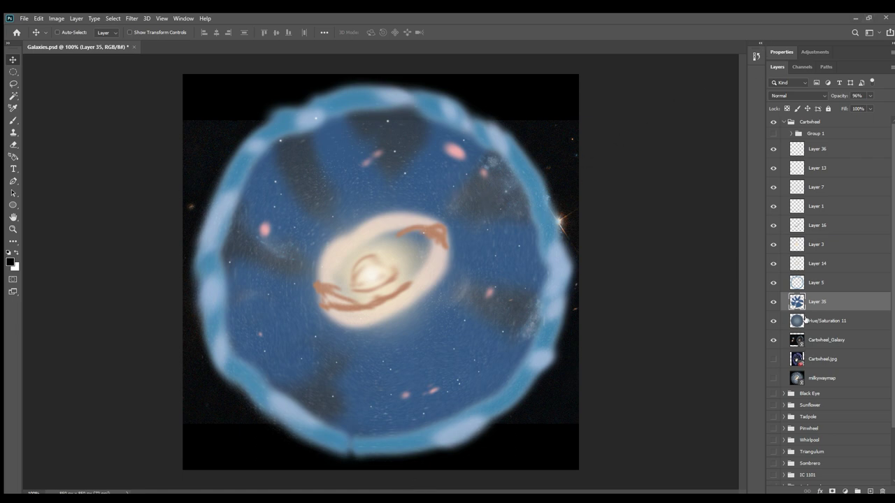
Trim the outer edge of the blue ring on Layer 5 with a soft eraser, reducing its size to 70 px
click(812, 284)
click(12, 144)
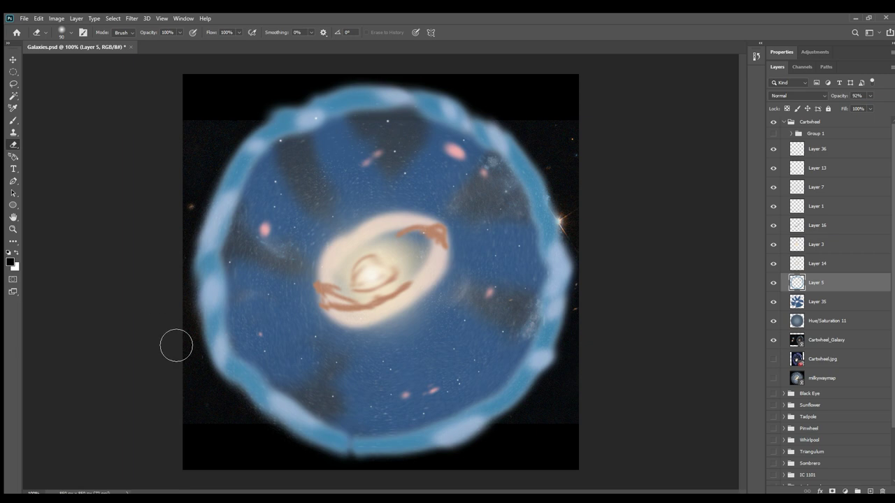
mouse_move(186, 299)
mouse_down()
mouse_move(204, 383)
mouse_move(198, 250)
mouse_move(208, 221)
mouse_move(249, 152)
mouse_move(315, 102)
mouse_move(306, 112)
mouse_move(356, 88)
mouse_move(498, 126)
mouse_move(466, 123)
mouse_move(477, 114)
mouse_move(424, 85)
mouse_move(509, 137)
mouse_up()
key(bracketleft)
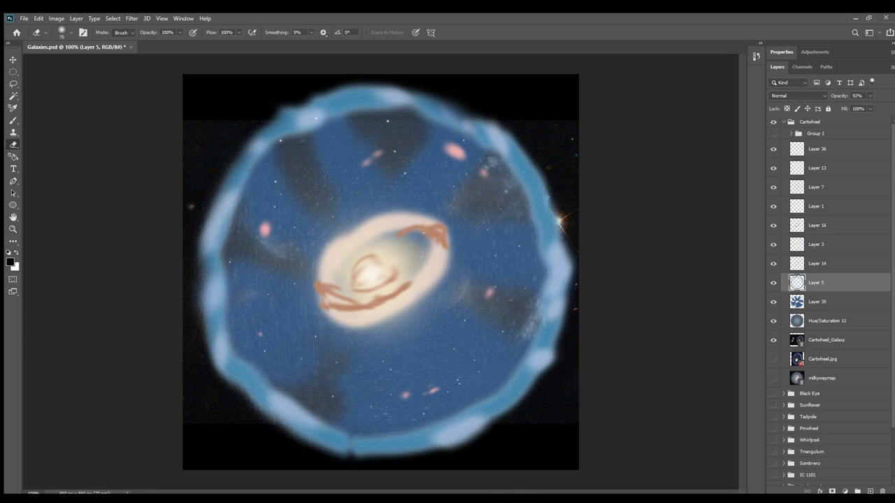
mouse_move(564, 397)
mouse_down()
mouse_move(577, 341)
mouse_move(539, 403)
mouse_move(533, 438)
mouse_move(509, 462)
mouse_up()
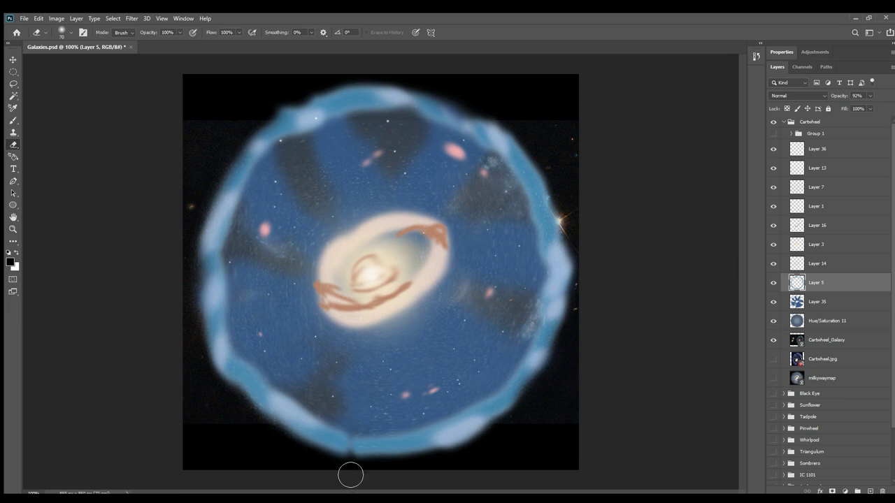
drag(350, 474, 325, 477)
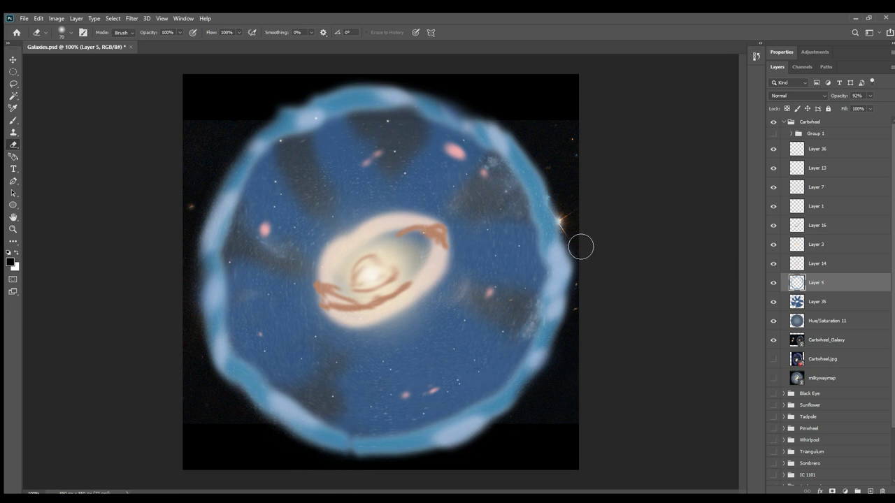
drag(581, 244, 597, 278)
click(9, 61)
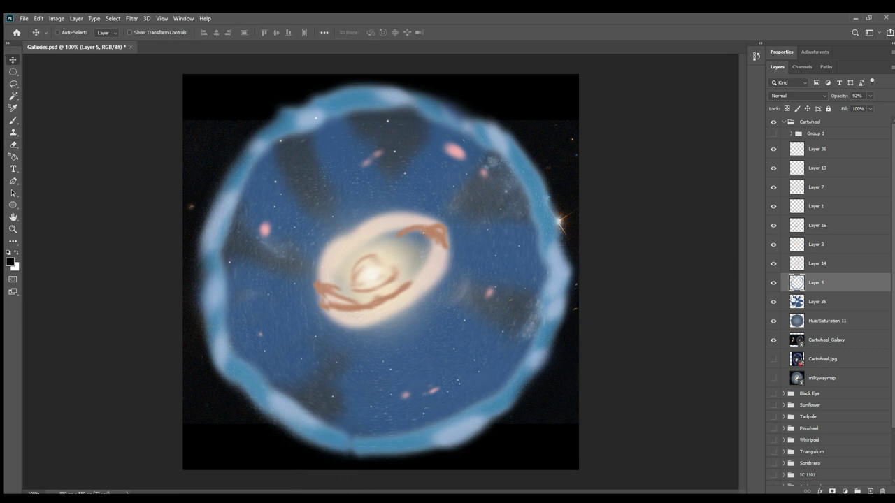
Hide the Cartwheel_Galaxy photo and narrow all layers from Layer 36 to Hue/Saturation 11 to 90.35% width, keeping 100% height
click(774, 339)
click(801, 321)
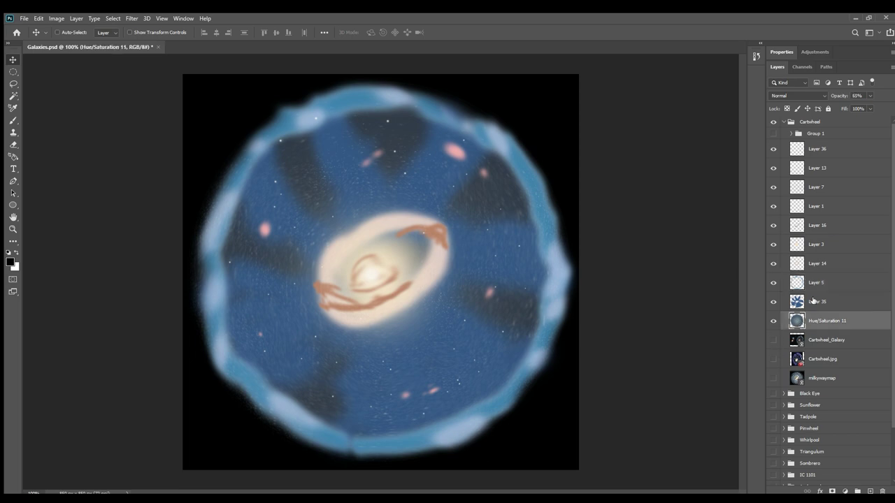
shift+click(822, 157)
key(ctrl+t)
mouse_move(580, 273)
mouse_down()
mouse_move(555, 271)
mouse_move(562, 274)
mouse_up()
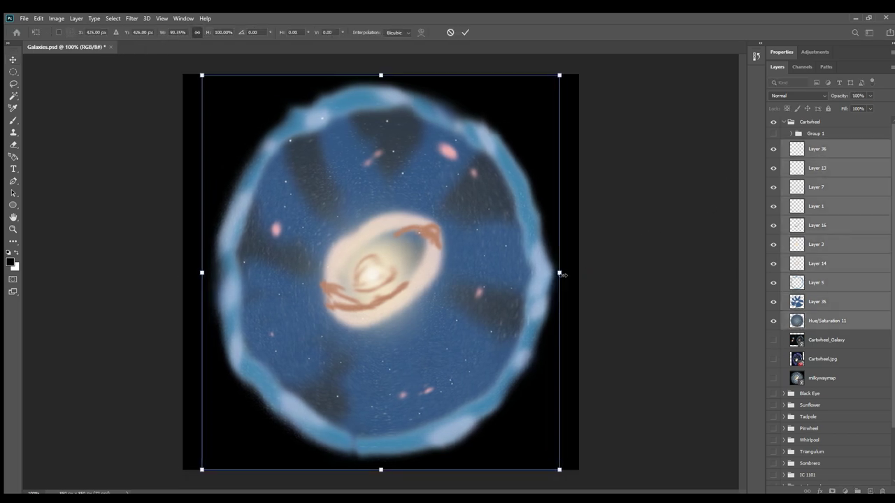
click(463, 32)
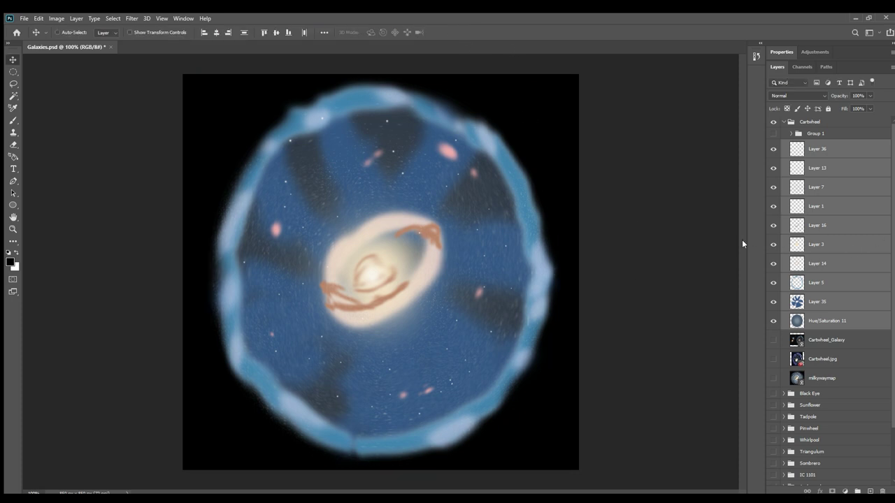
Hide and reshow the ring on Layer 5 to inspect the ends of the blue spokes on Layer 35
click(803, 282)
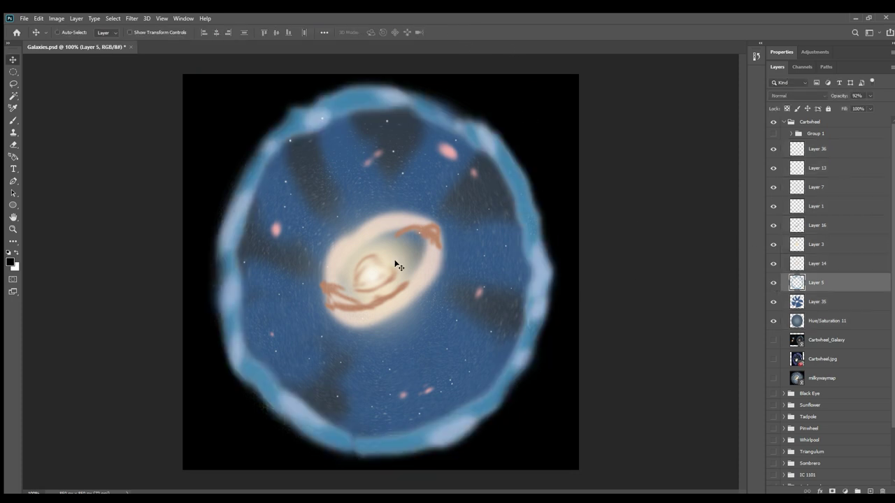
click(12, 145)
click(773, 282)
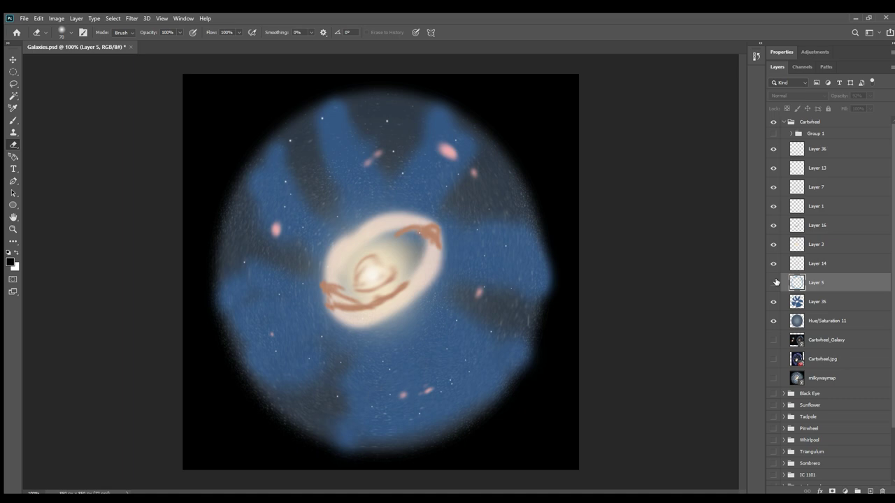
click(773, 282)
click(814, 302)
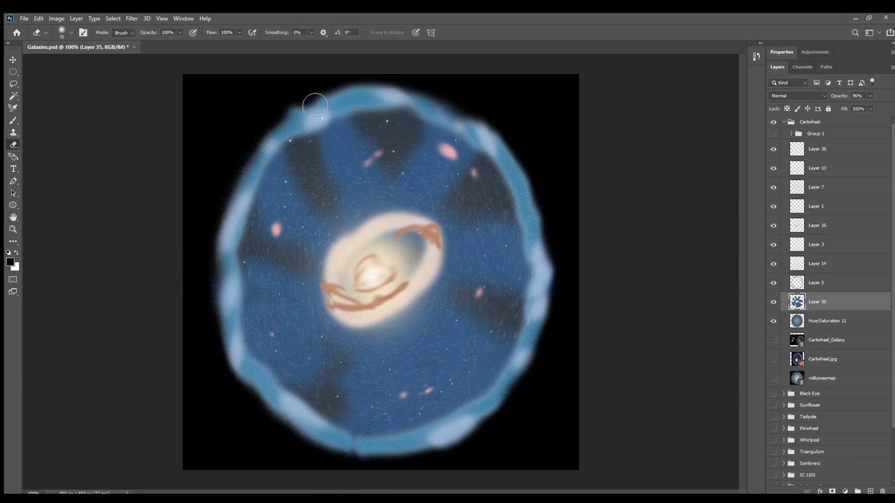
click(12, 61)
key(ctrl+t)
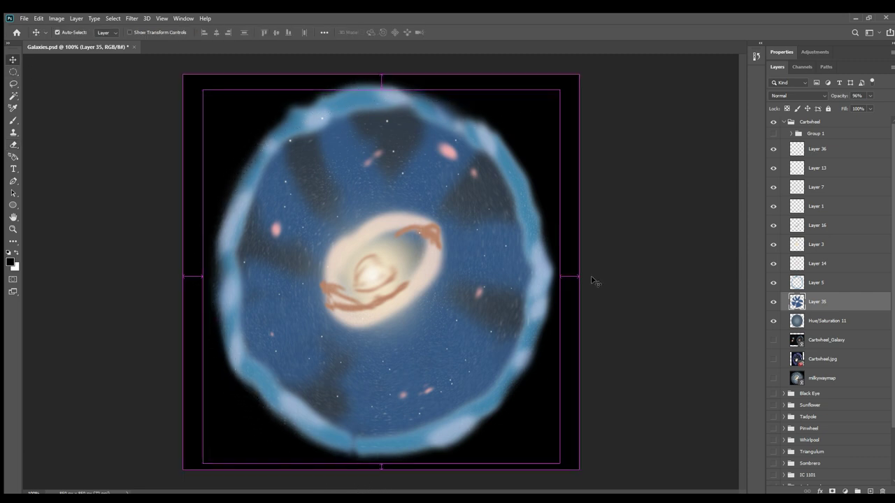
click(465, 32)
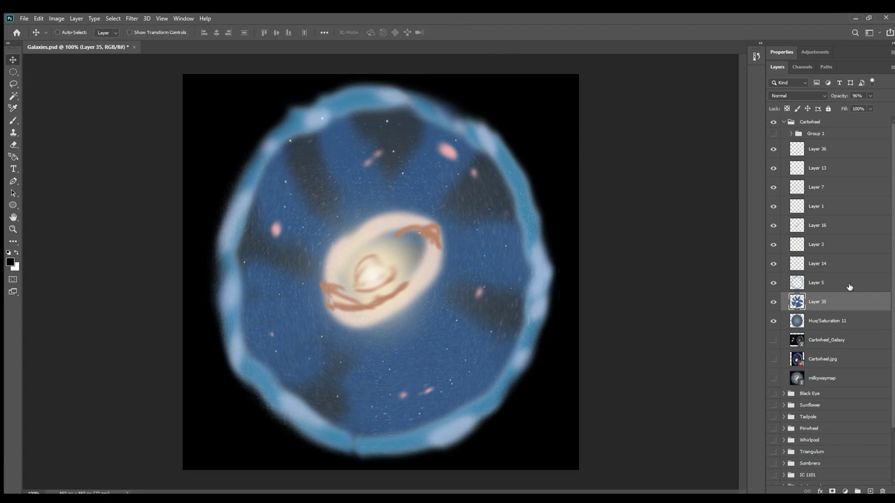
Scale the blue ring on Layer 5 to 100.47% in width and height
click(847, 283)
key(ctrl+t)
drag(386, 470, 386, 471)
drag(386, 75, 386, 74)
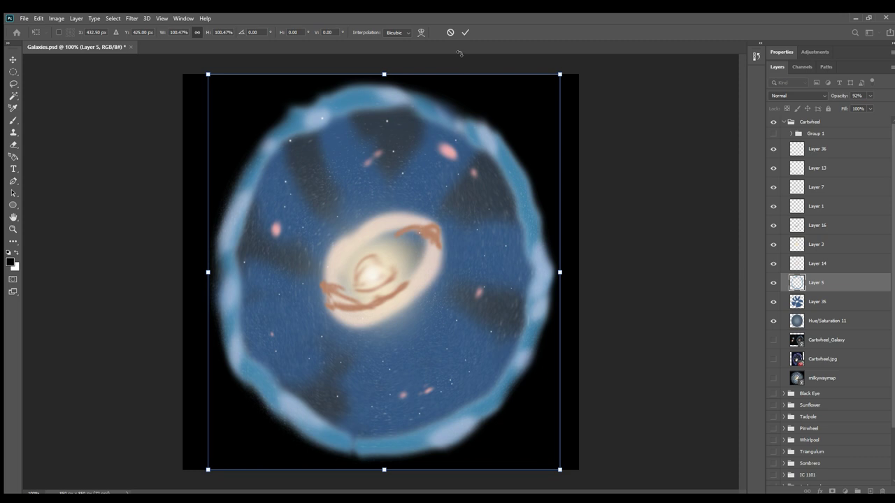
click(465, 32)
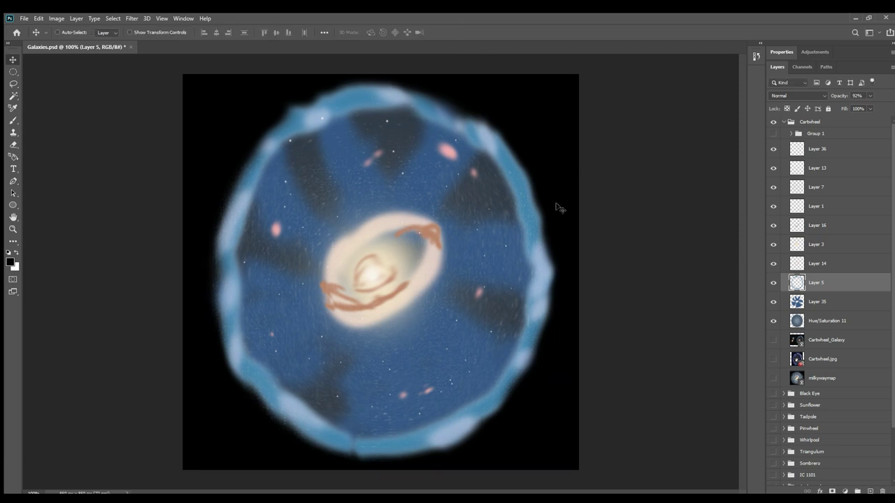
Delete the hidden Group 1 inside the Cartwheel group and select the Cartwheel group
click(781, 136)
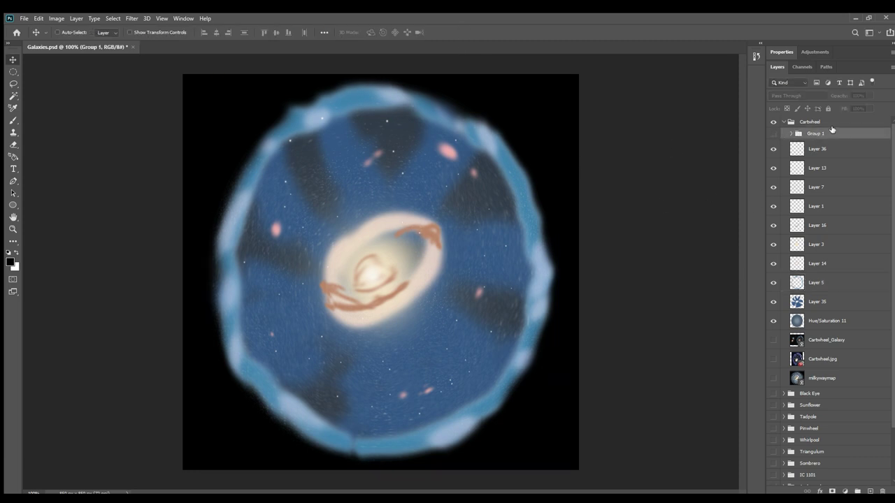
key(Delete)
click(779, 121)
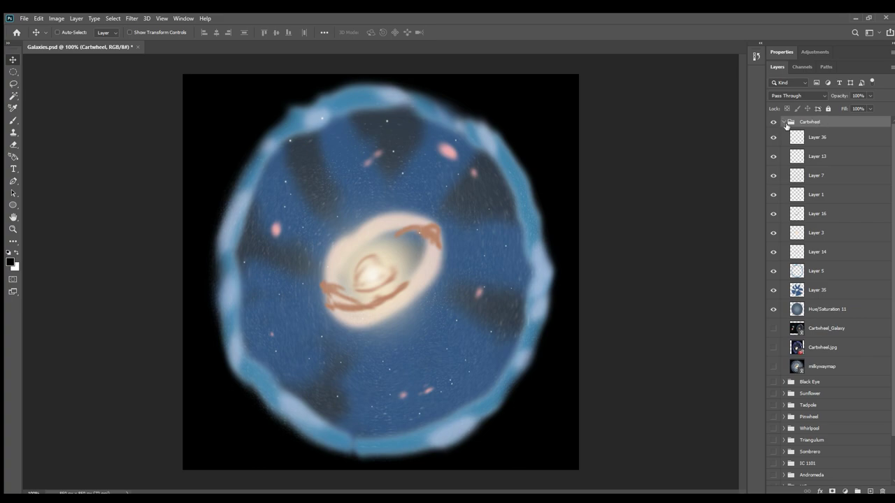